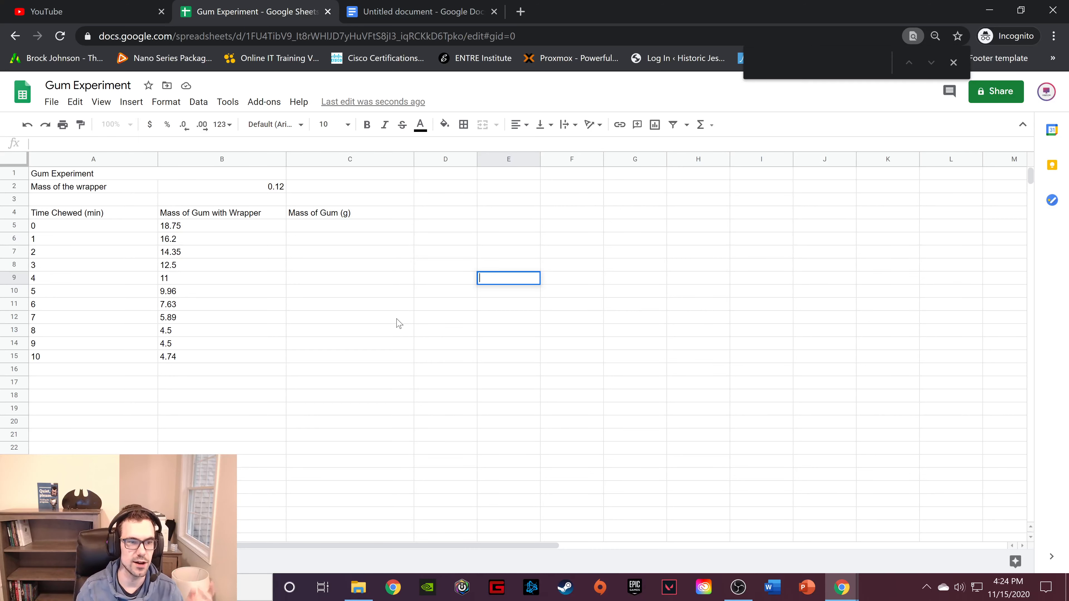
Enter the formula =B5-B2 in cell C5 to subtract the wrapper mass from the first gum measurement.
left_click(355, 228)
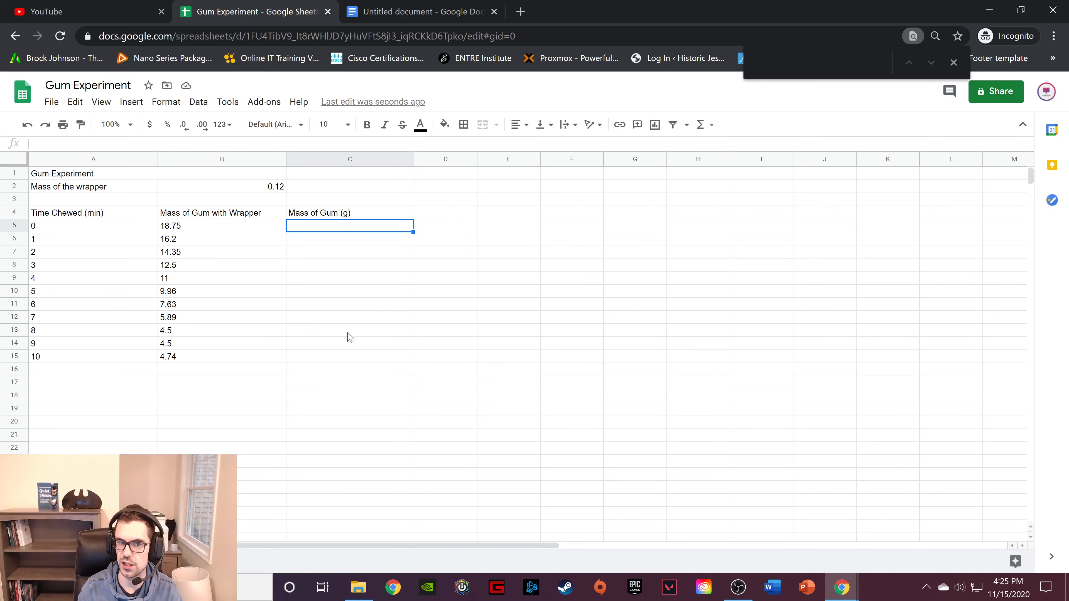
double_click(354, 227)
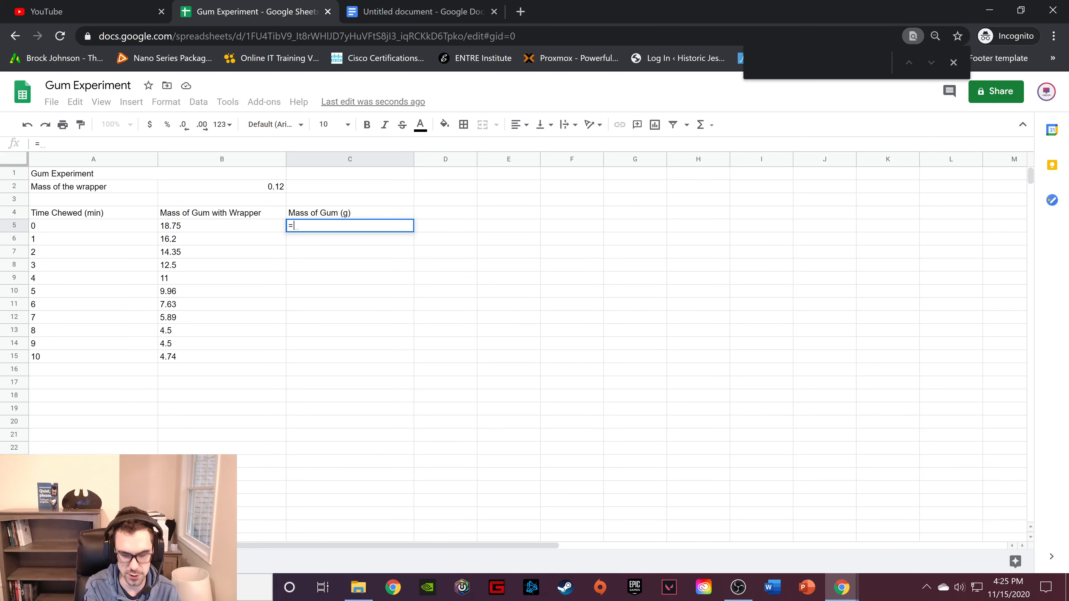
type("=B")
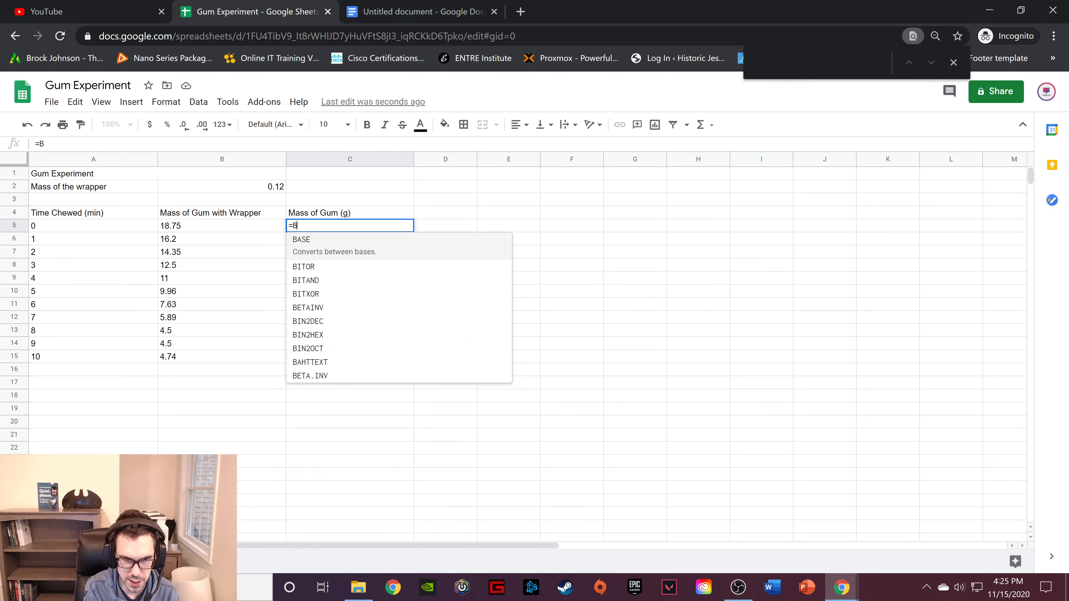
type("5")
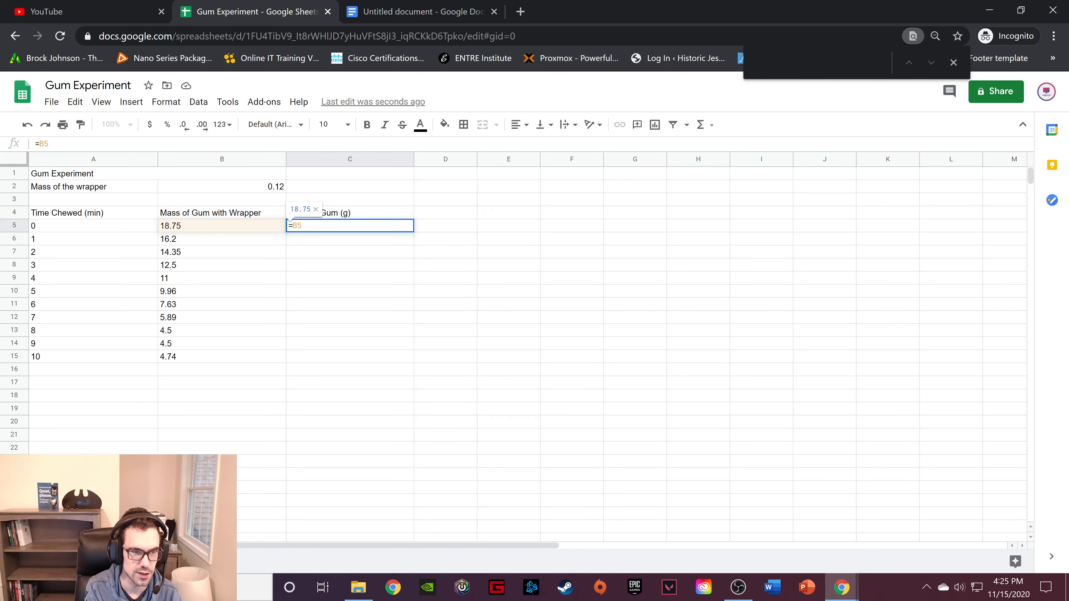
type("-")
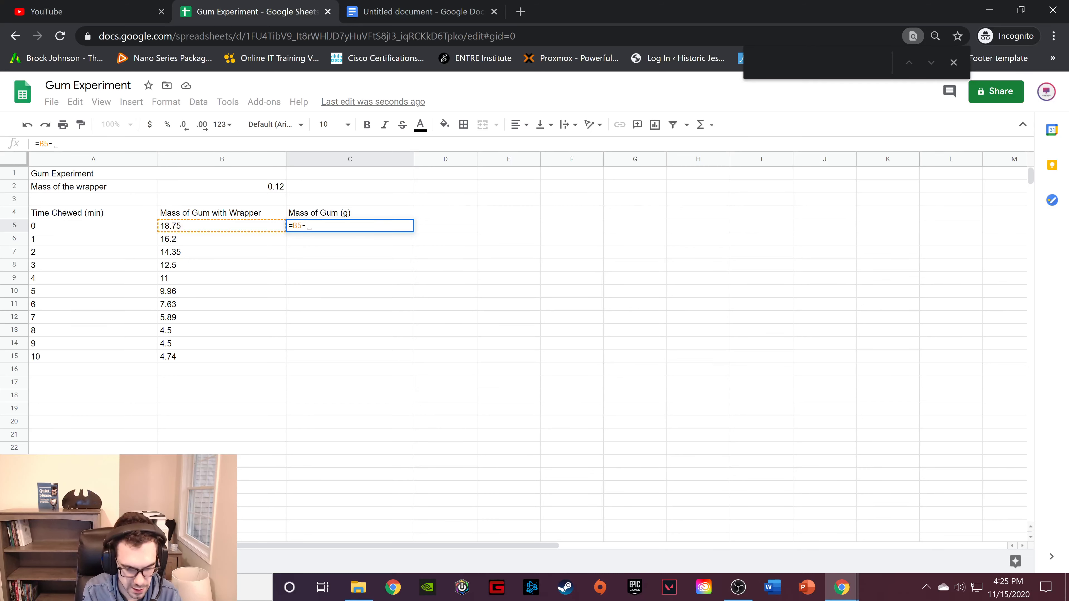
type("B2")
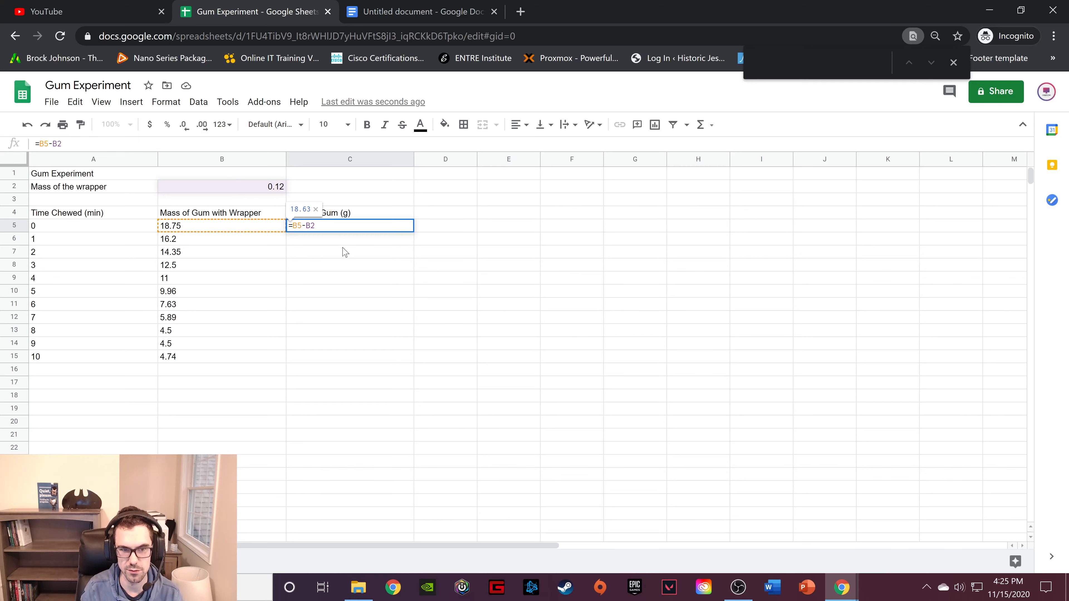
key("Return")
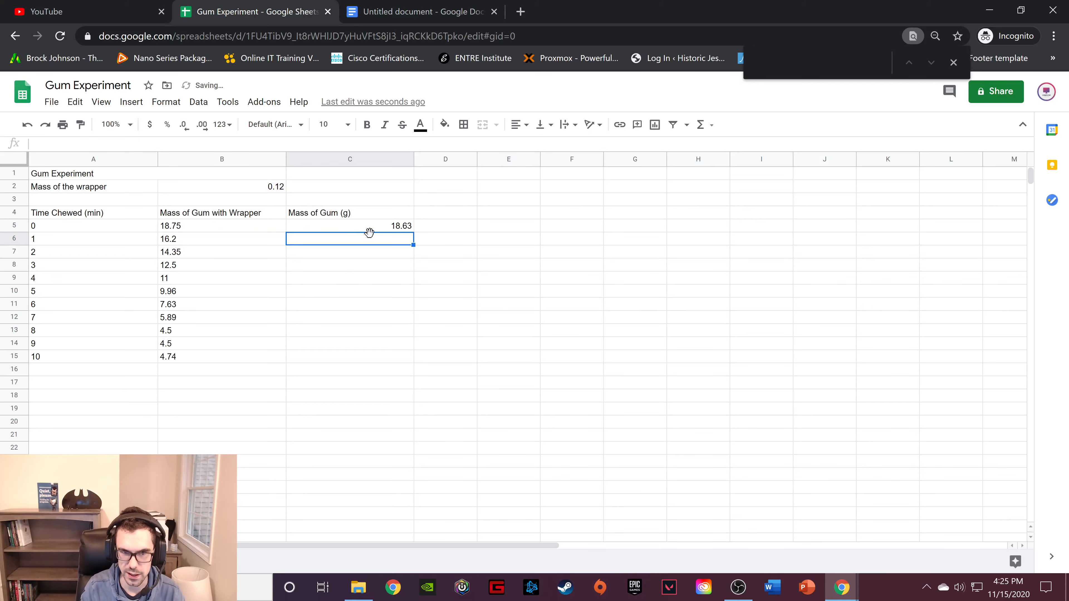
Make the wrapper mass reference absolute in cell C5 so that the formula reads =B5-$B$2.
left_click(378, 232)
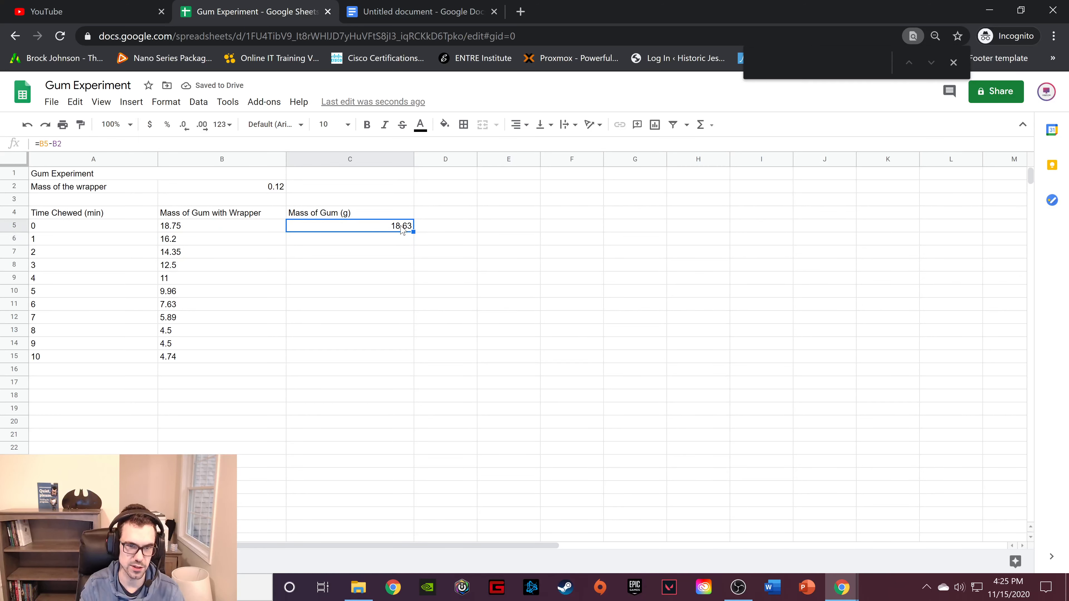
double_click(323, 226)
left_click(310, 225)
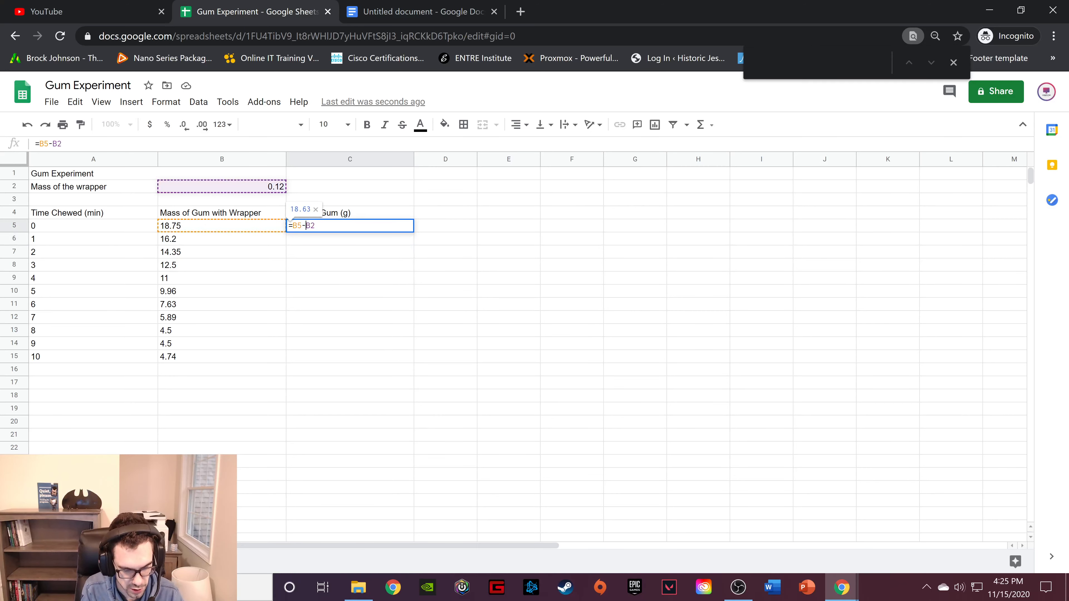
type("$B")
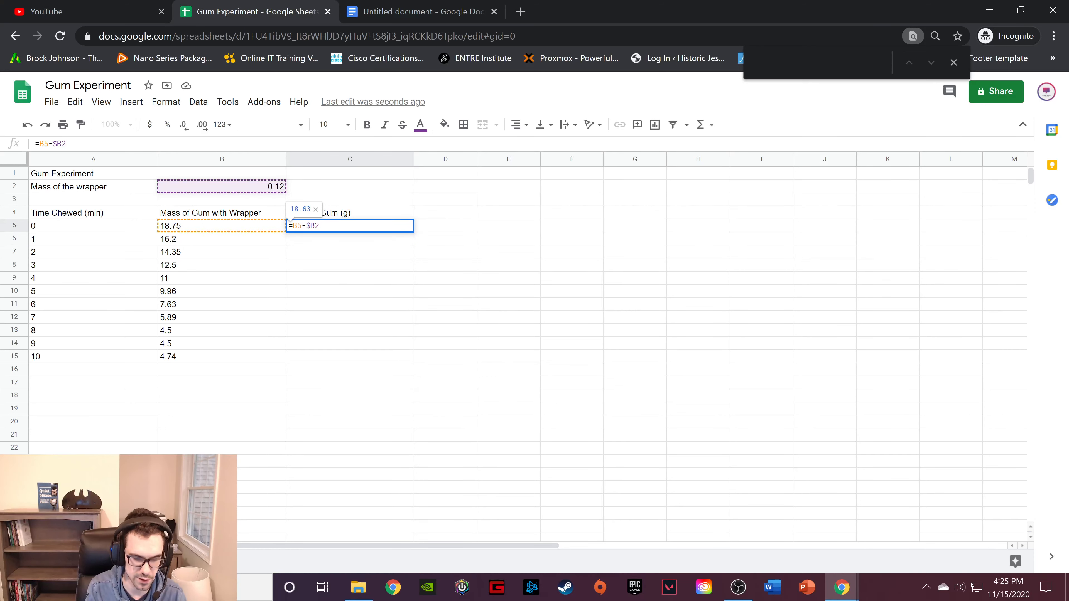
type("$")
key("Return")
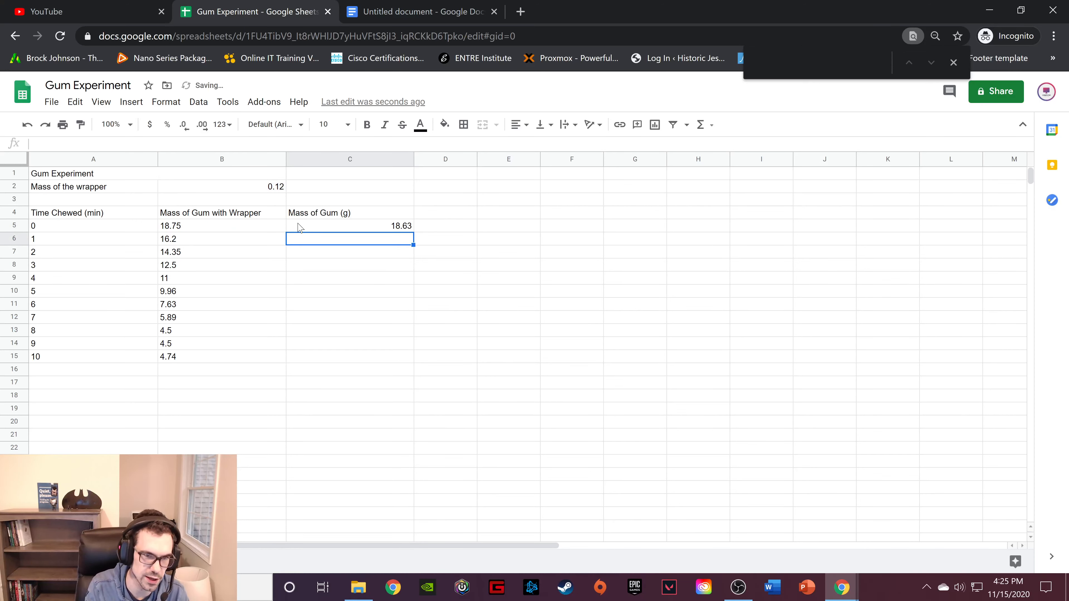
Fill the formula from C5 down into C6 and inspect the cell references in the copy.
left_click(382, 226)
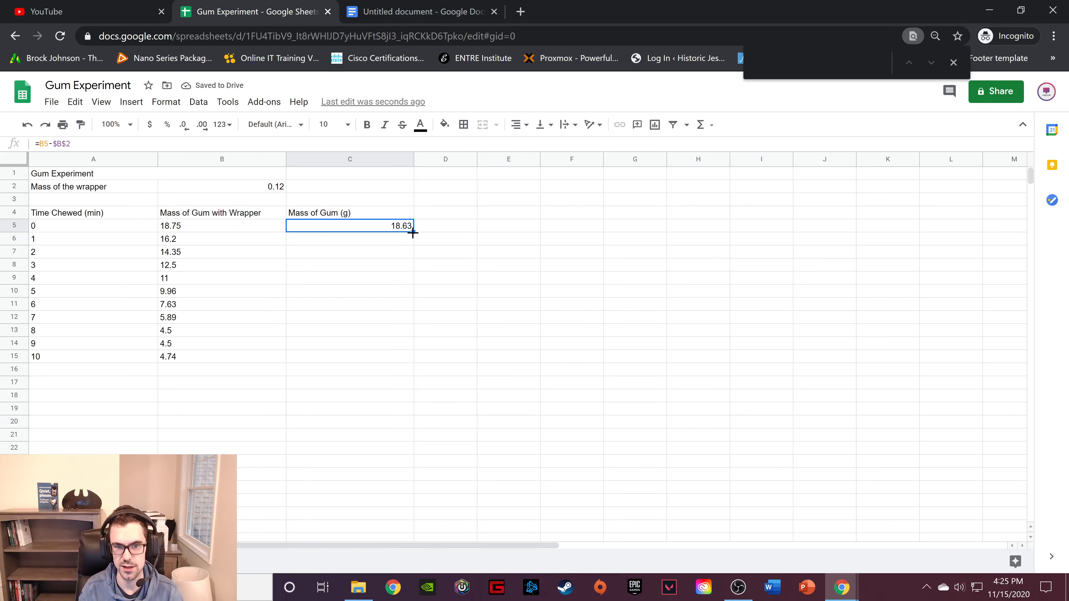
left_click_drag(412, 233, 419, 245)
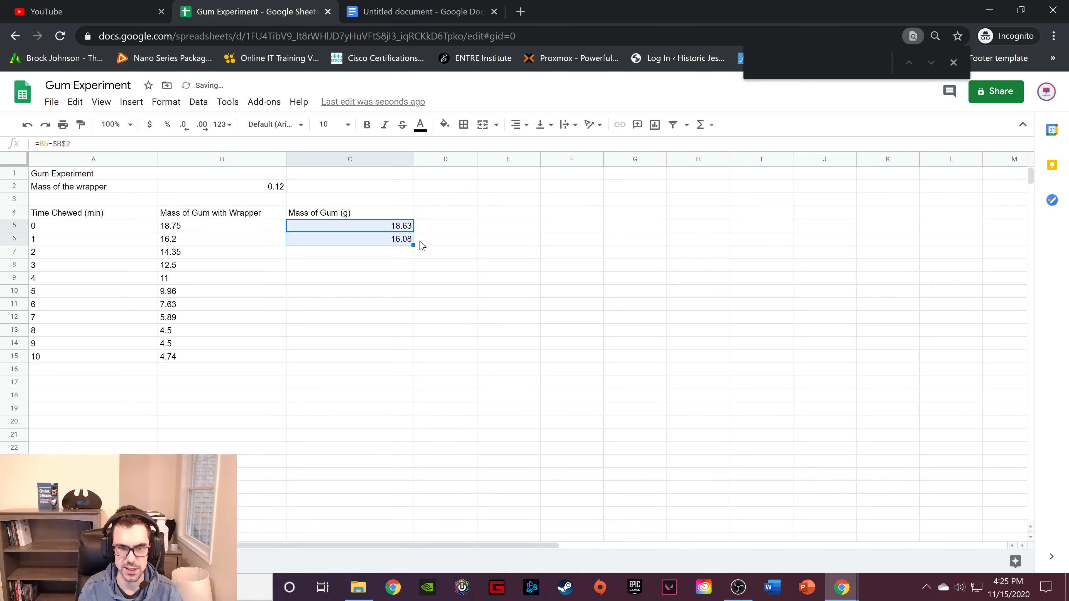
left_click(392, 243)
key("Return")
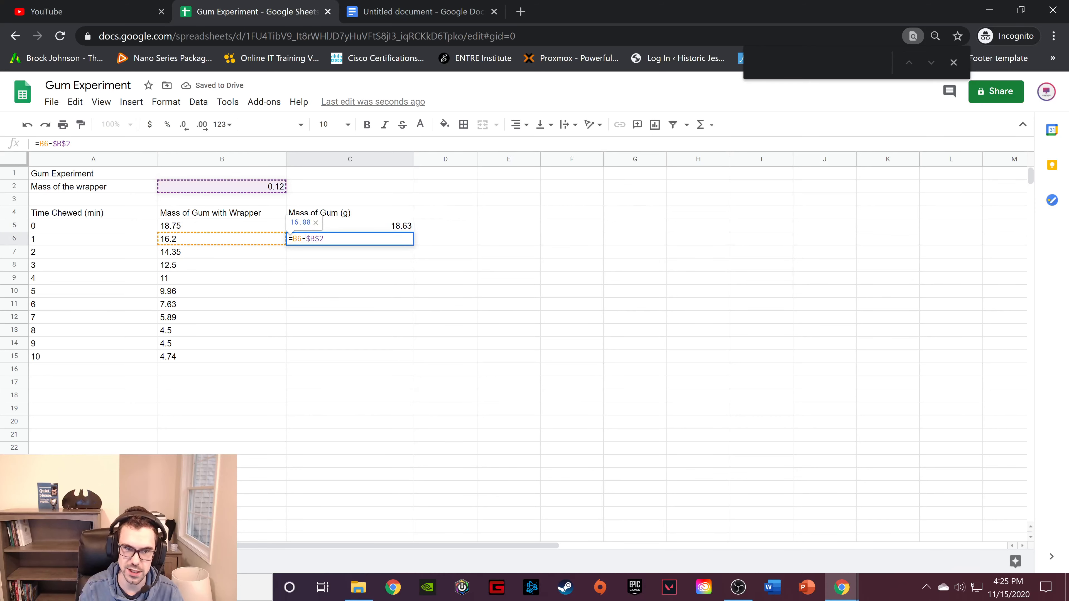
key("Return")
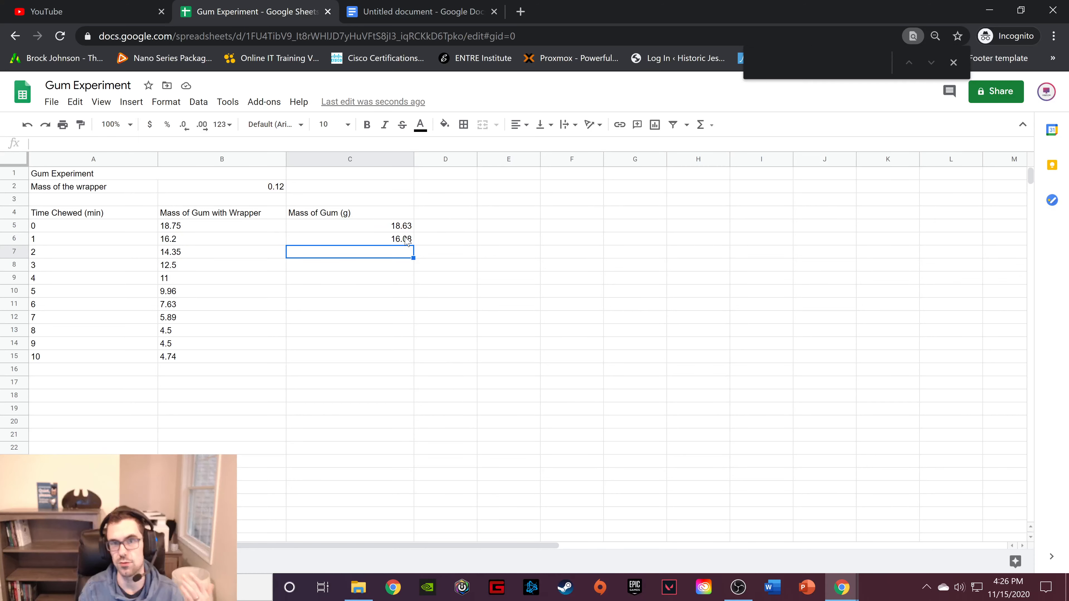
Fill the Mass of Gum formula from C6 down through C15.
left_click(406, 241)
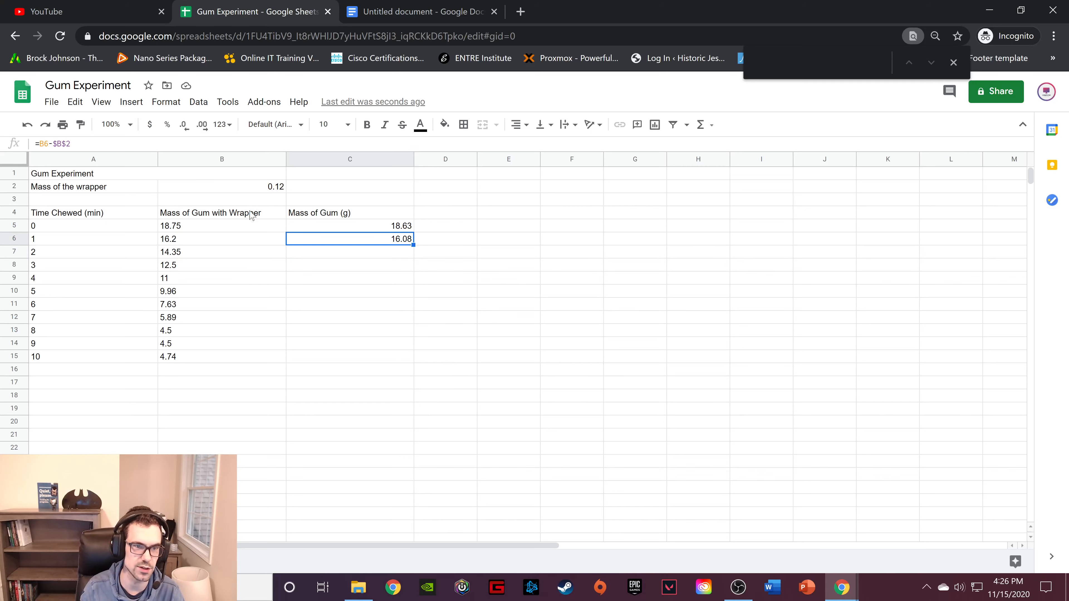
left_click(253, 201)
left_click(393, 242)
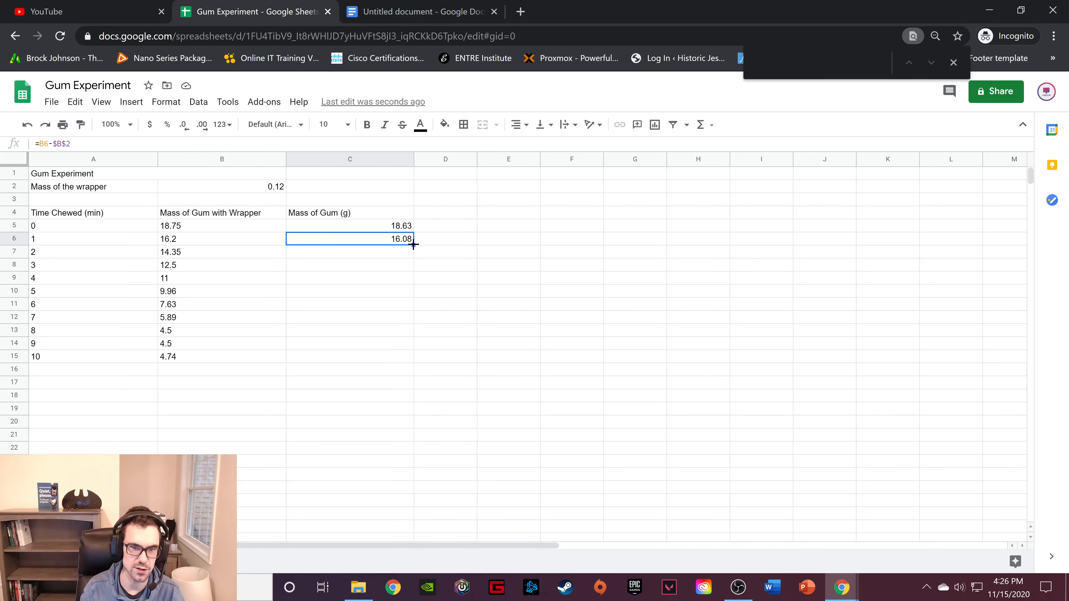
left_click_drag(414, 248, 407, 356)
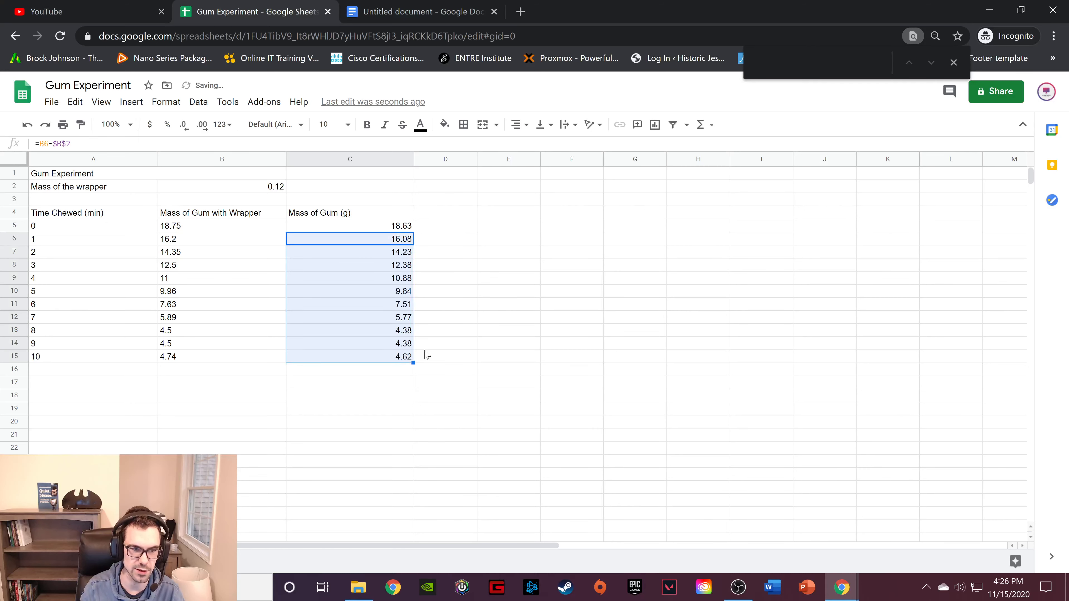
left_click(473, 283)
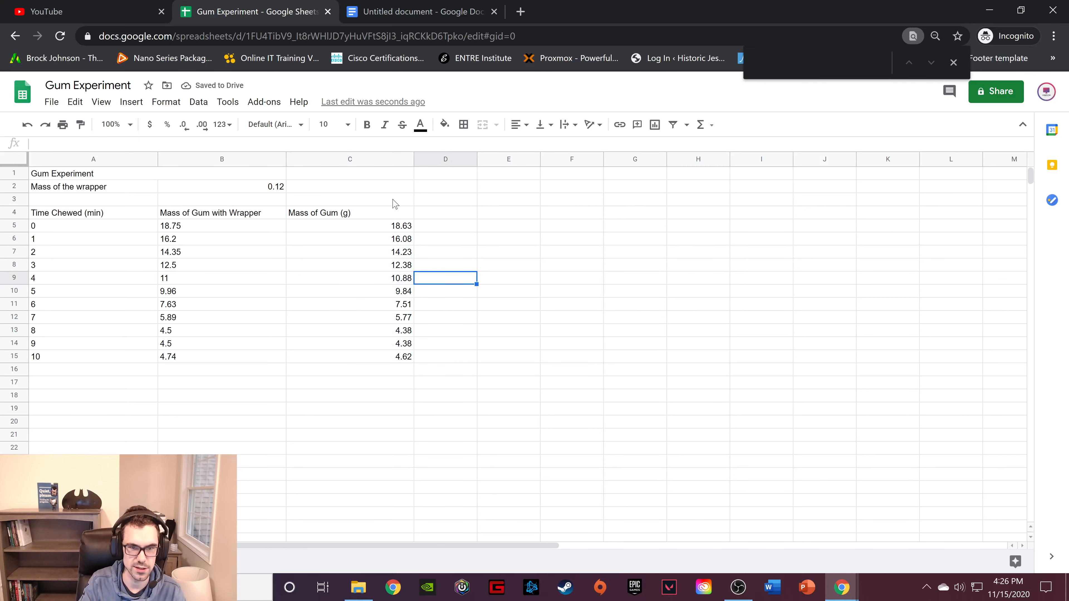
left_click(369, 230)
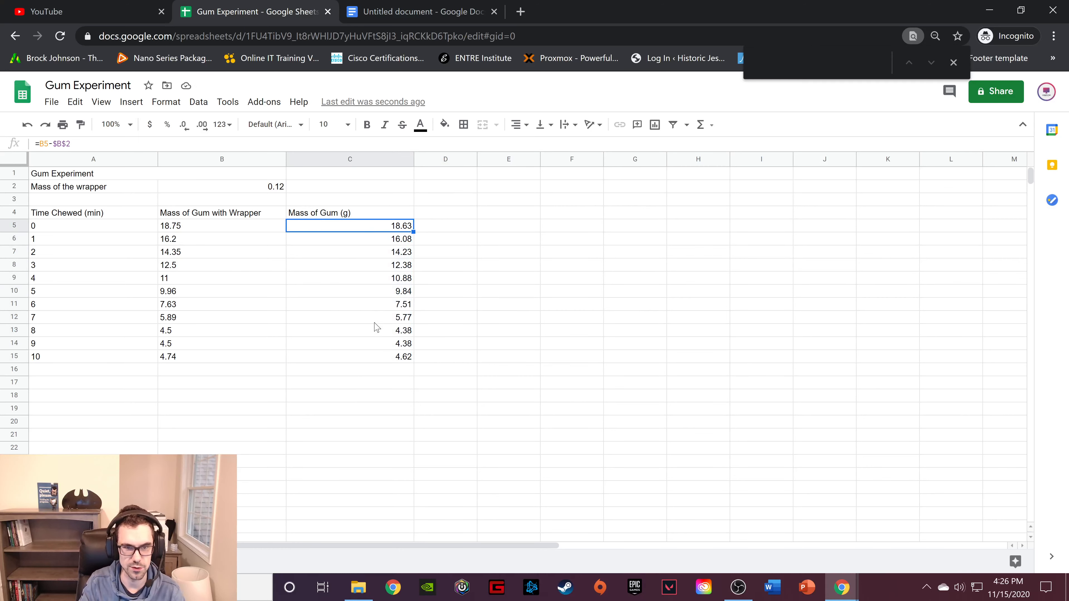
left_click(392, 360)
left_click(369, 222)
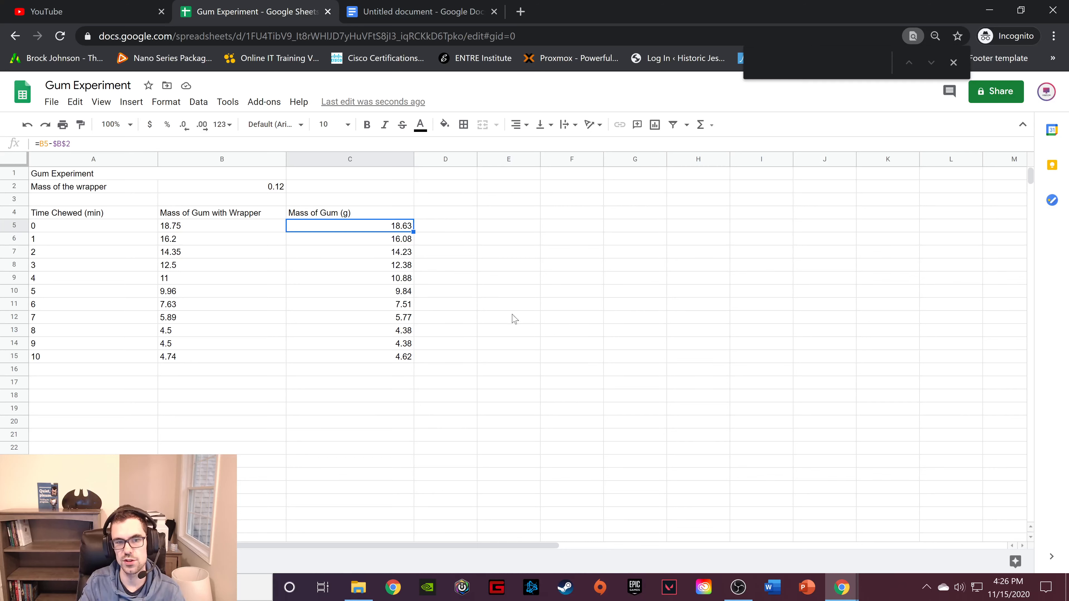
left_click(474, 241)
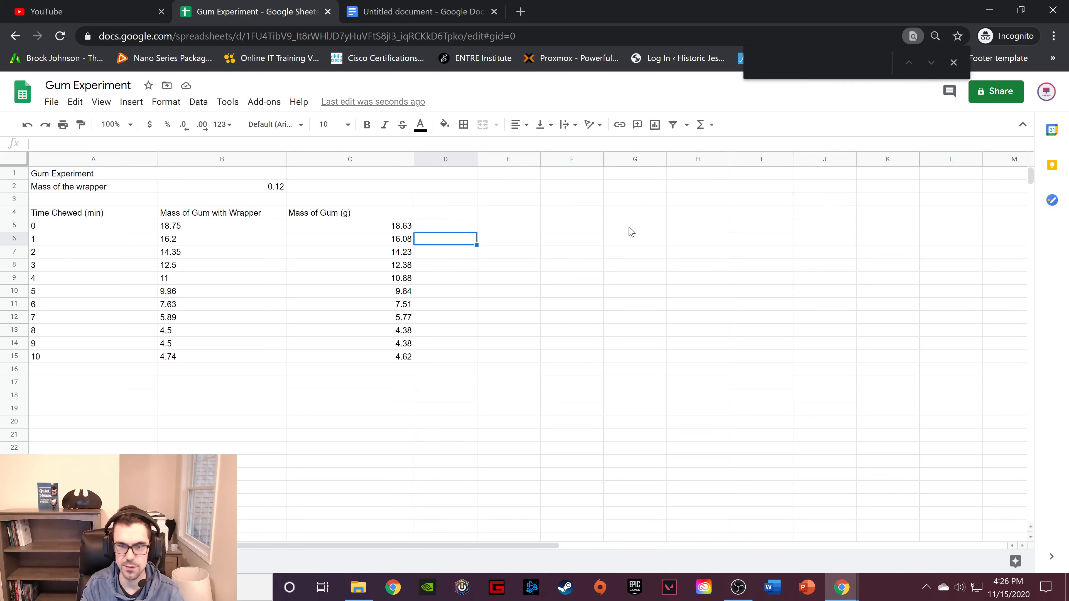
left_click(580, 255)
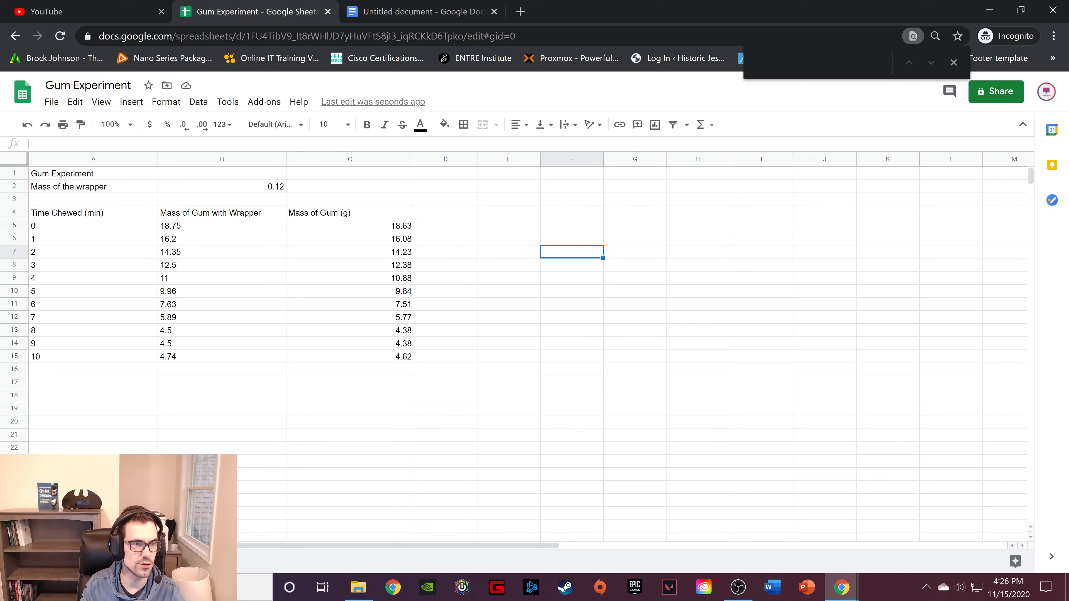
Insert a chart and place it in the empty area beside the data table, starting around column D.
left_click(131, 102)
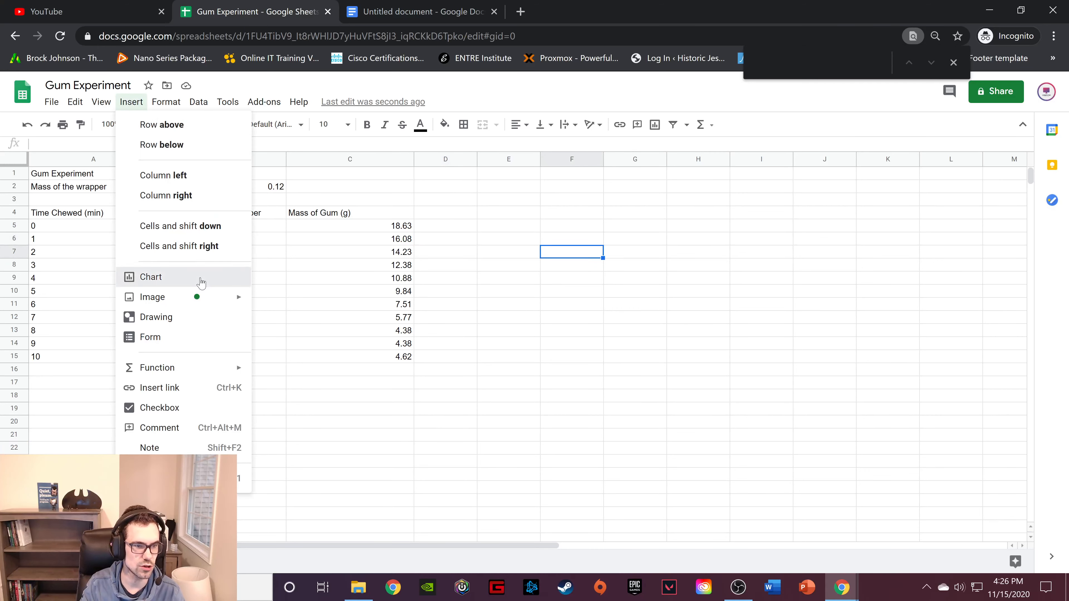
left_click(198, 277)
left_click_drag(465, 244, 693, 193)
Set the chart type to Scatter chart.
left_click(1006, 217)
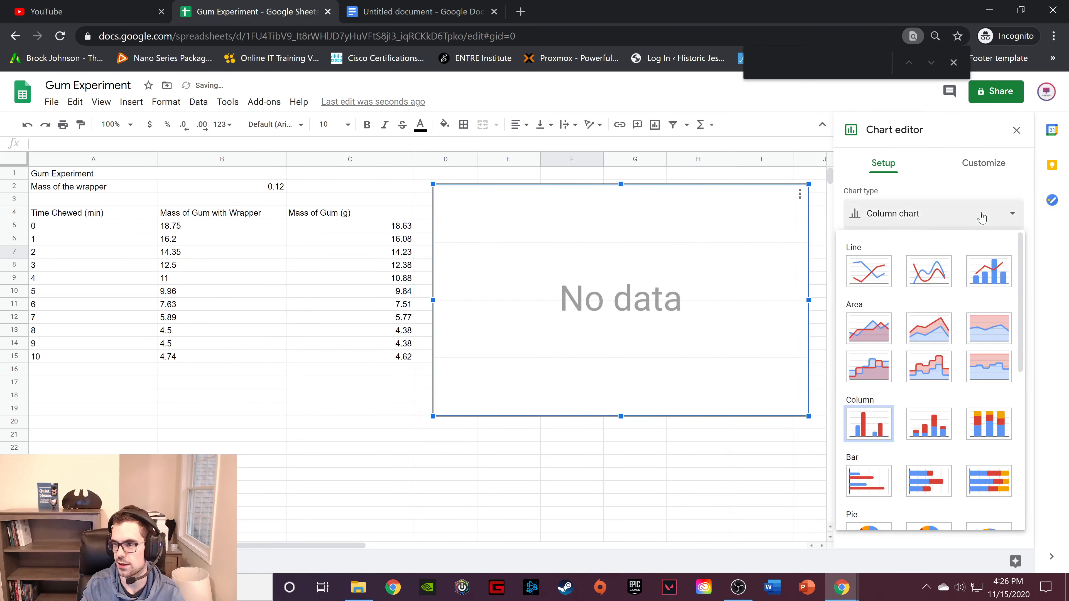
scroll(906, 342, "down", 10)
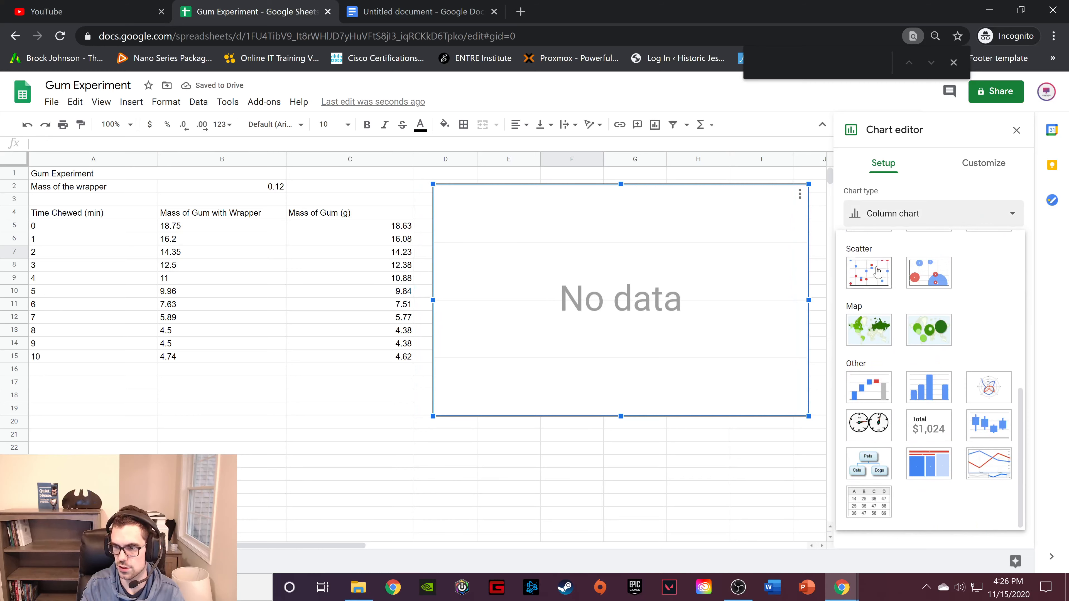
scroll(917, 297, "up", 5)
scroll(917, 297, "up", 3)
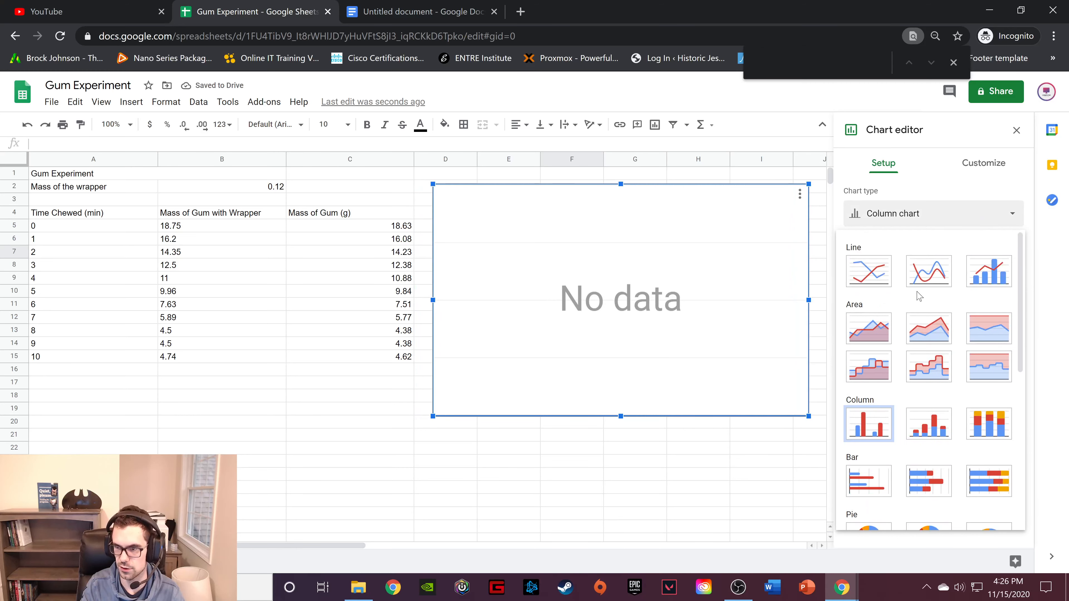
scroll(917, 297, "down", 6)
left_click(867, 320)
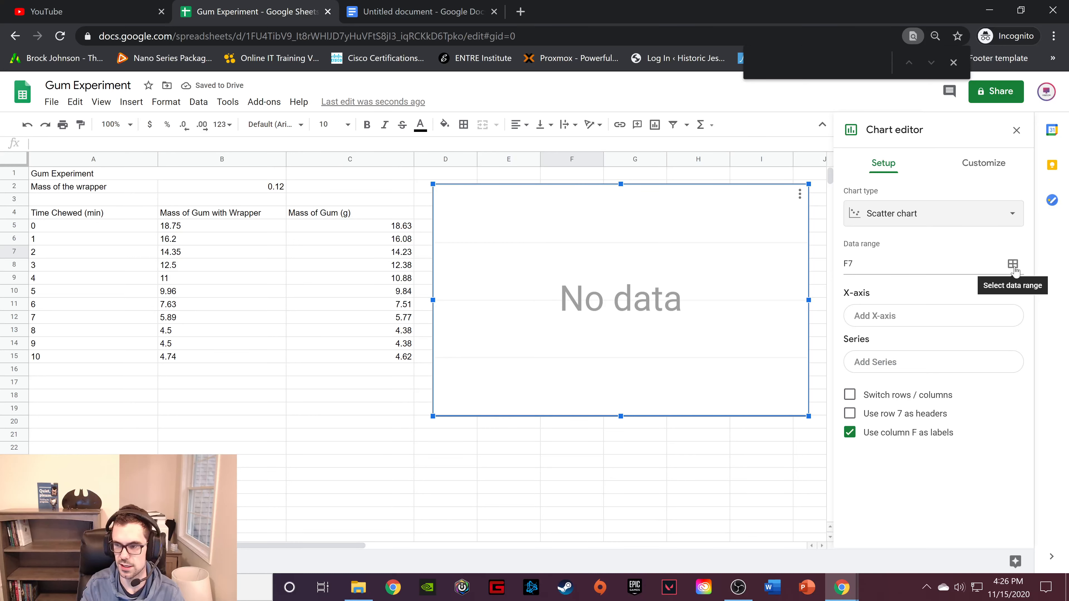
Set the chart's data ranges to A4:A15 for time chewed and C4:C15 for mass of gum.
left_click(1013, 264)
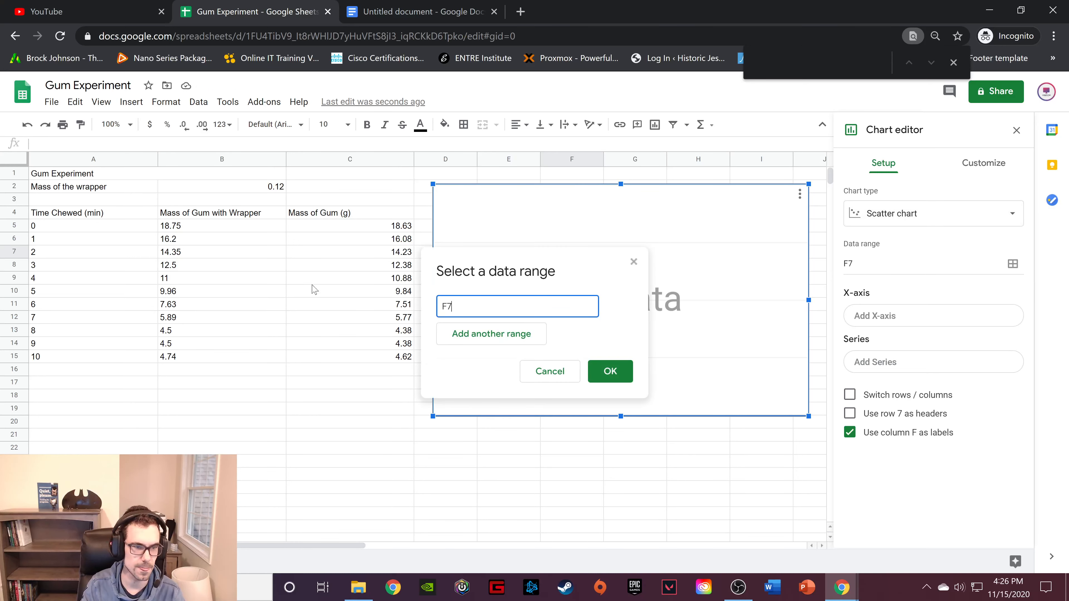
left_click_drag(87, 216, 90, 363)
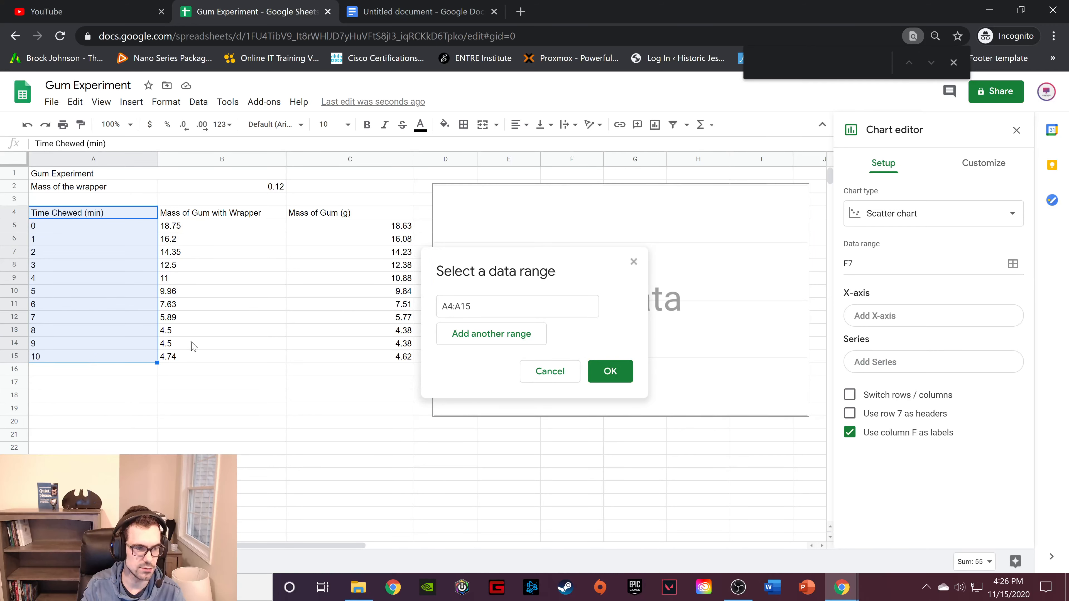
left_click(484, 342)
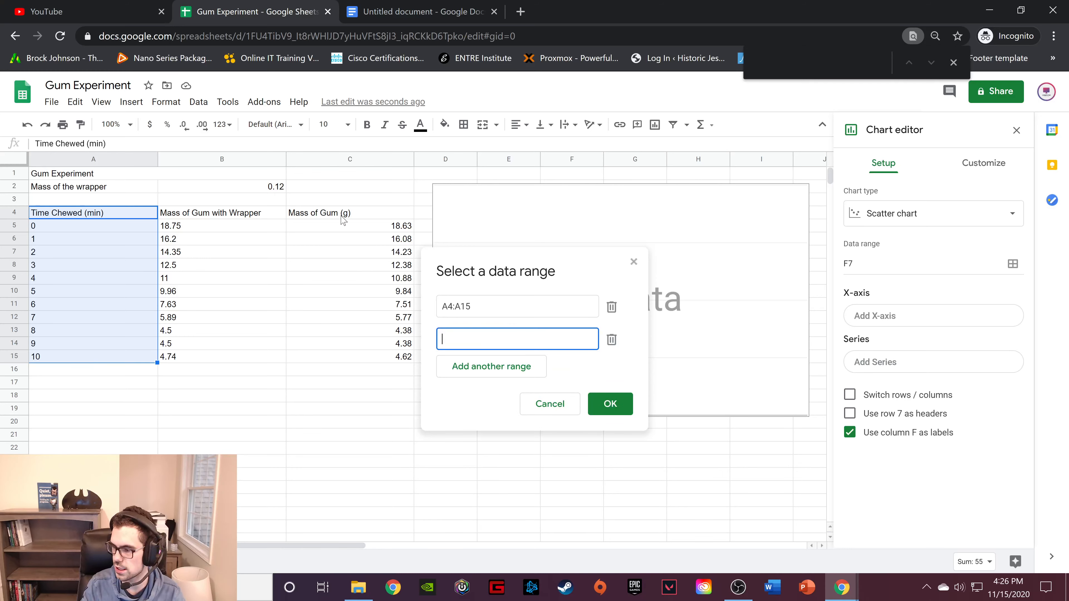
left_click_drag(345, 215, 351, 353)
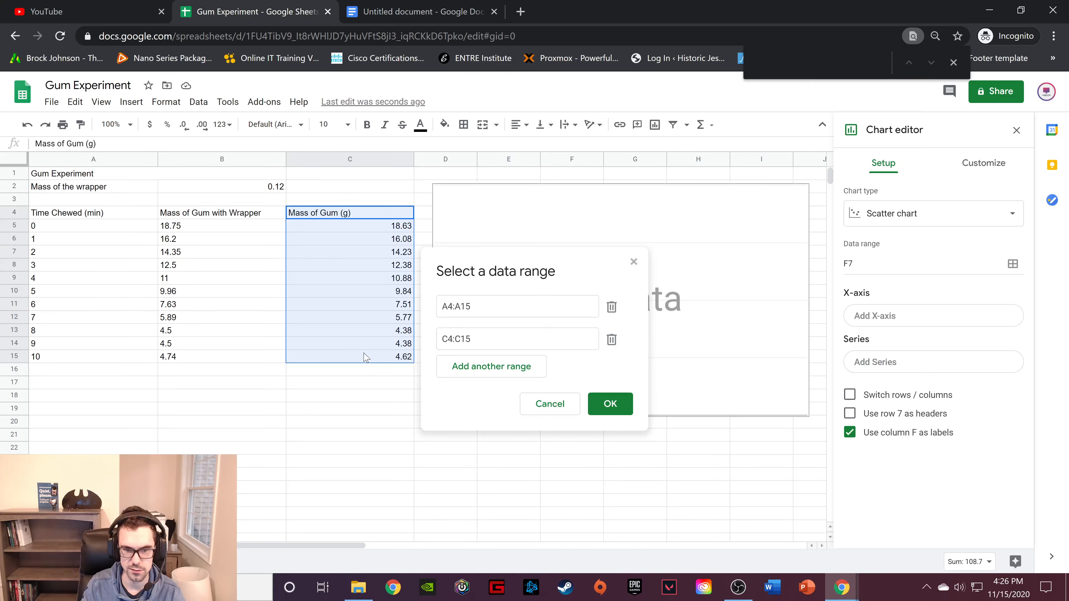
left_click(616, 407)
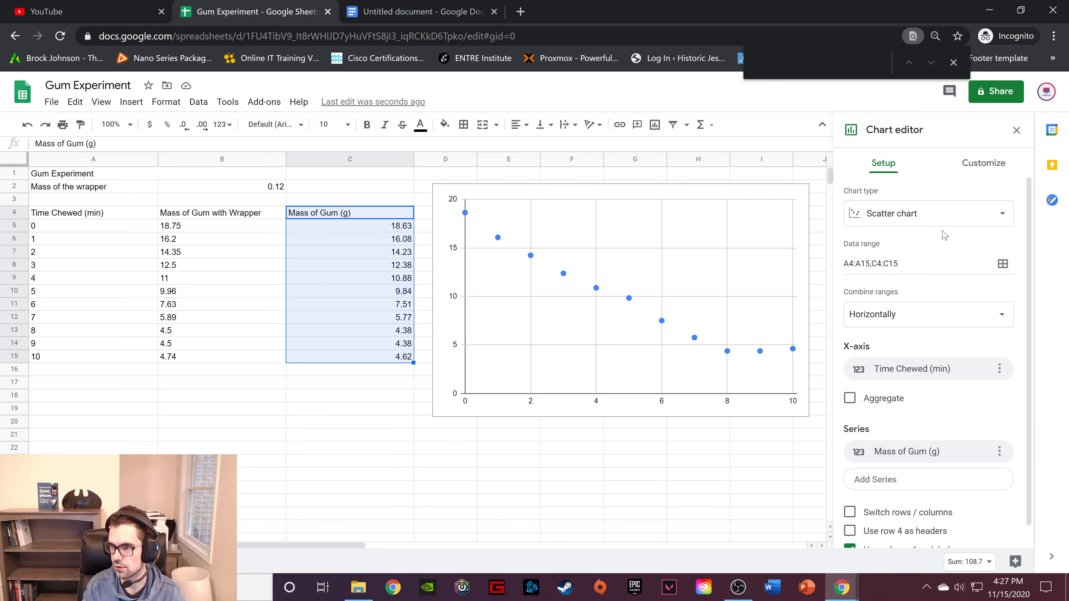
Set the chart title to "Mass of Gum vs. Time Chewed", keeping the default title font.
left_click(983, 163)
left_click(889, 194)
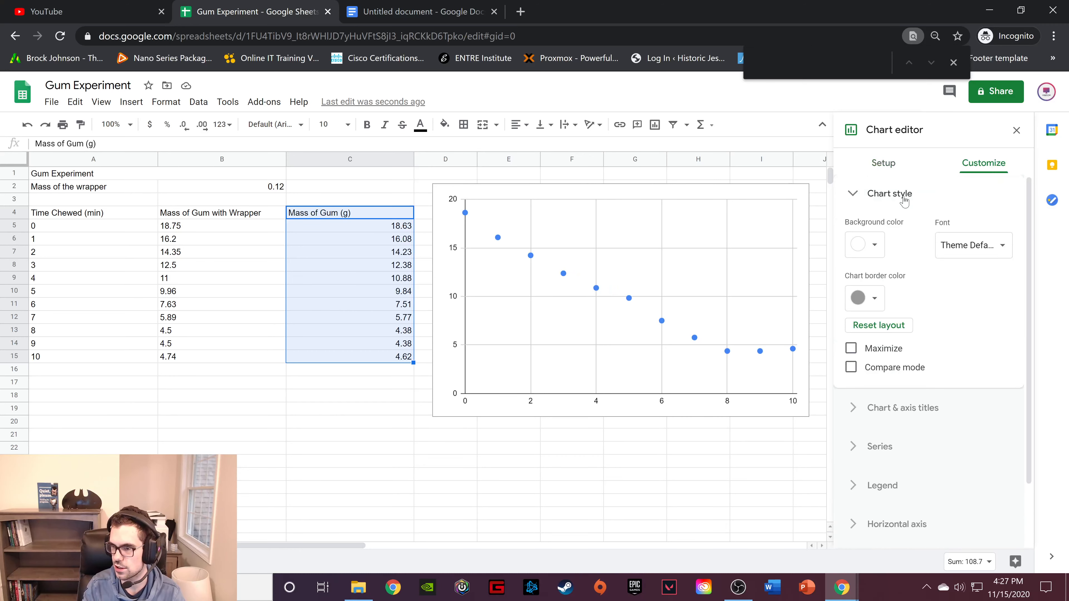
scroll(922, 307, "down", 2)
scroll(932, 243, "up", 1)
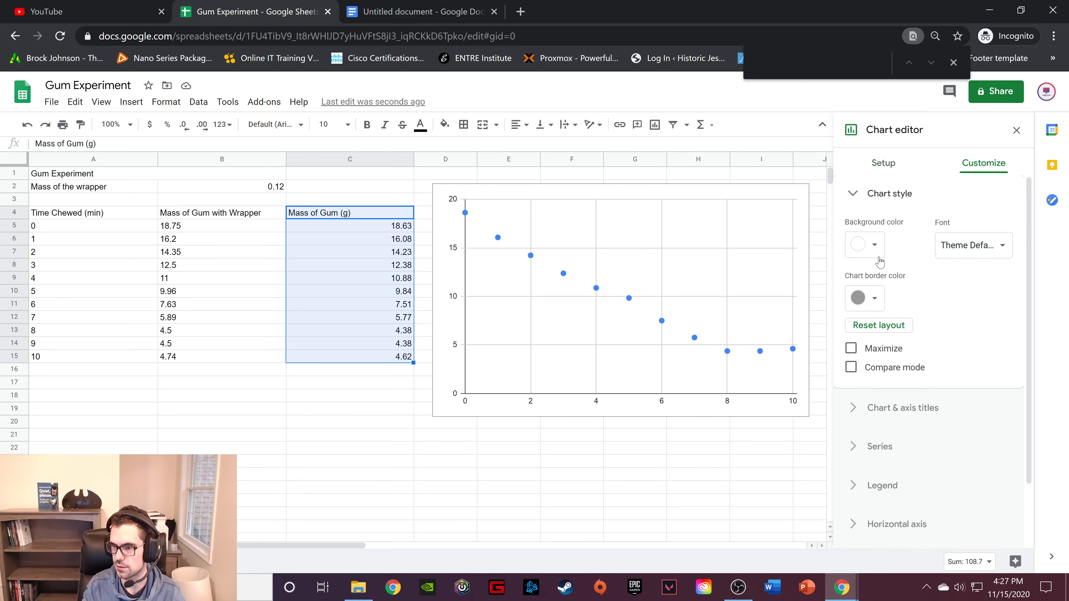
scroll(942, 337, "down", 1)
left_click(917, 334)
scroll(925, 320, "down", 2)
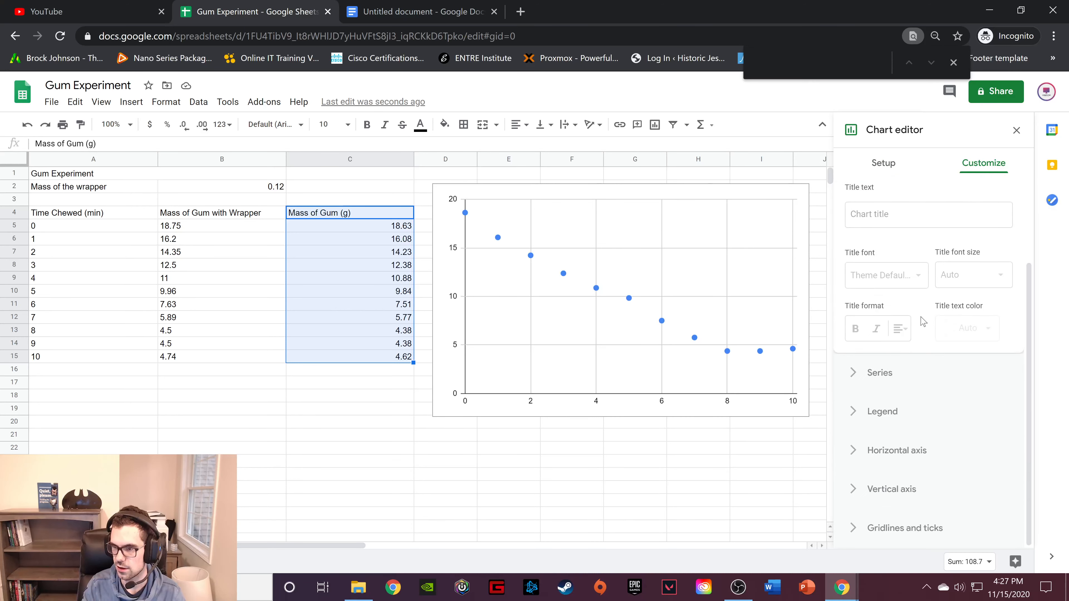
left_click(922, 285)
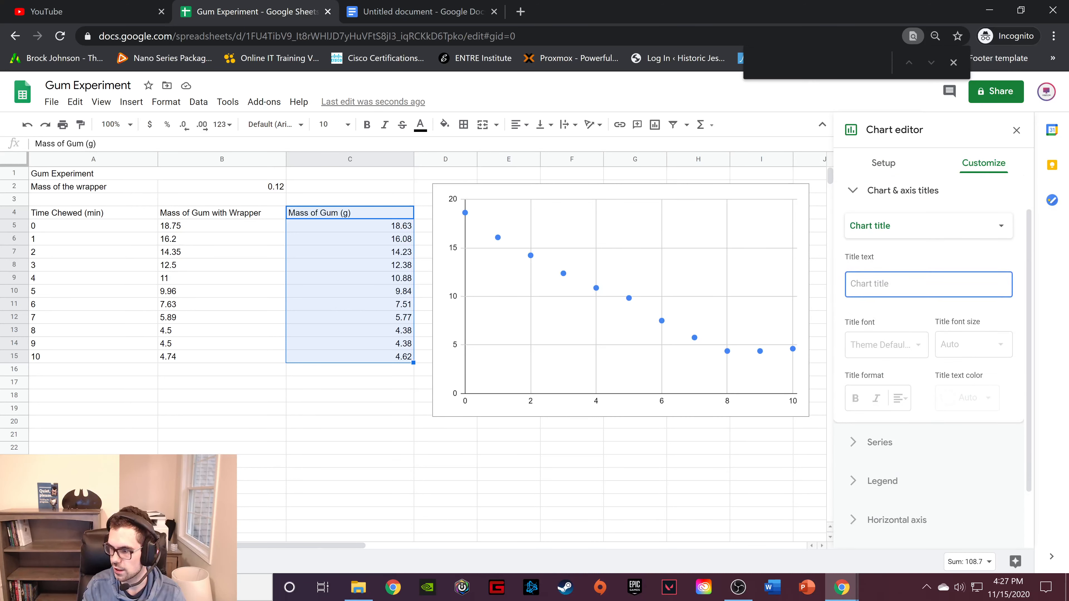
type("Mass")
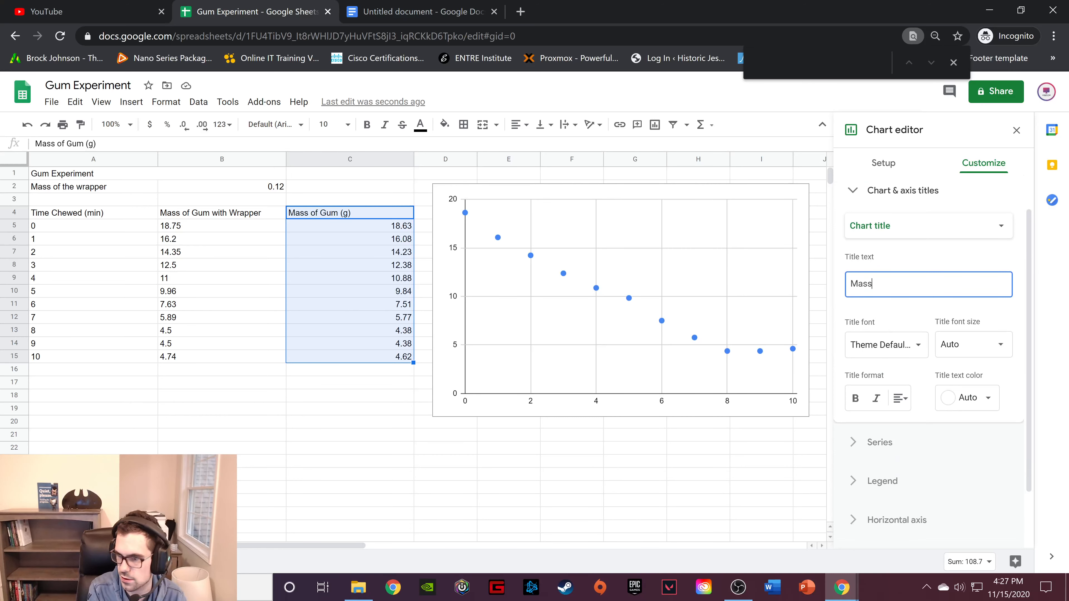
type(" of Gum V")
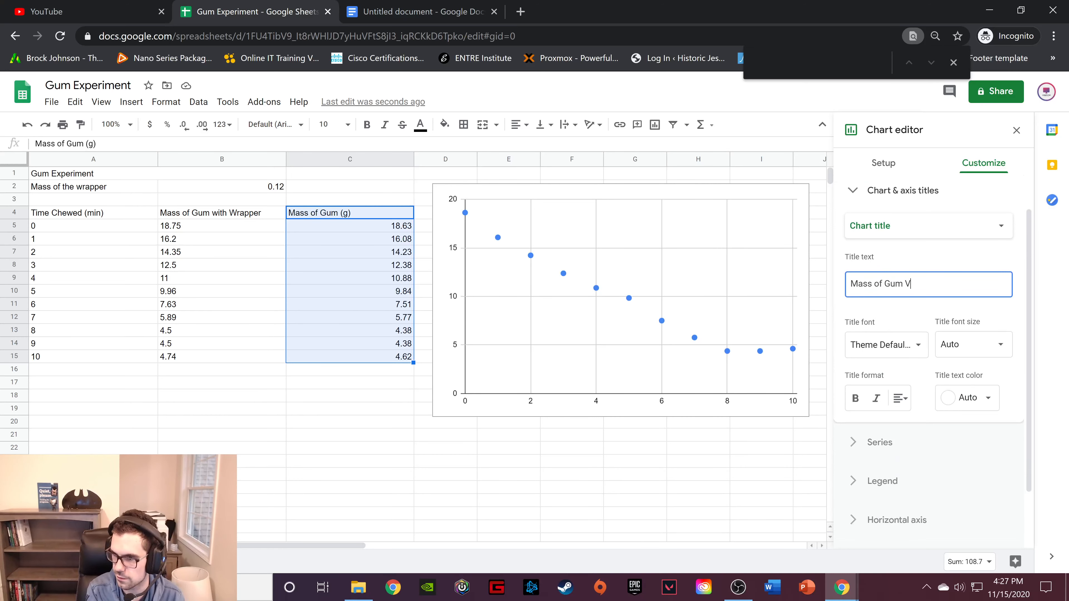
key("BackSpace")
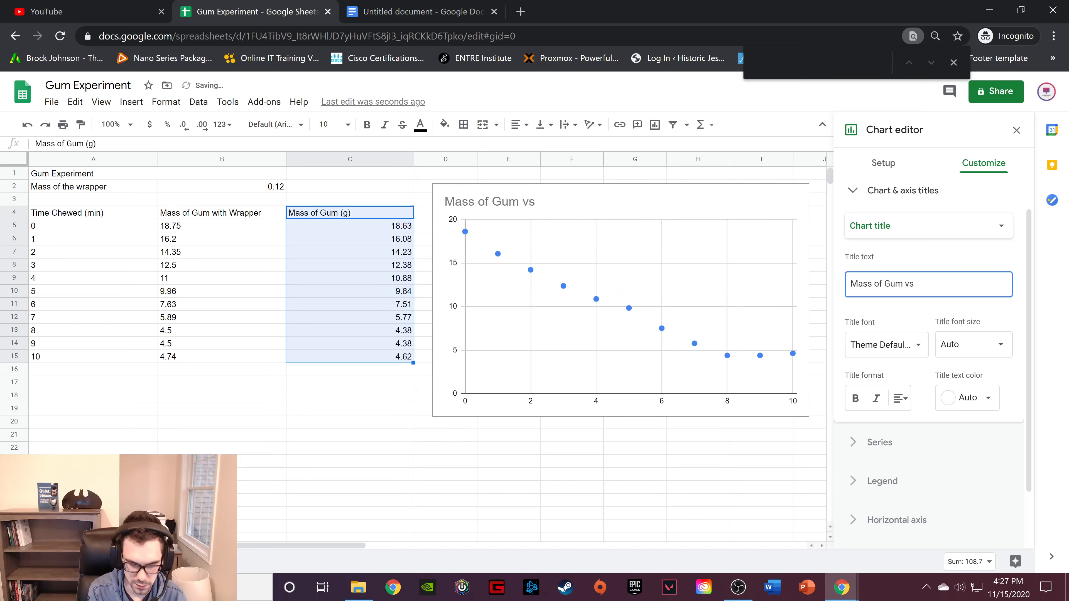
type("vs. Time Chewed")
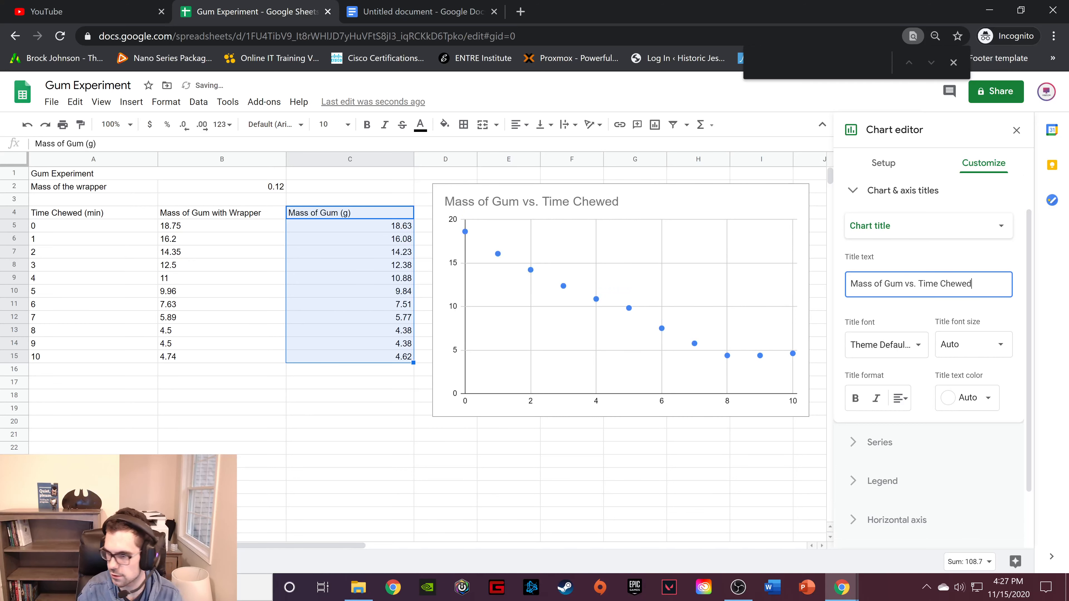
left_click(900, 345)
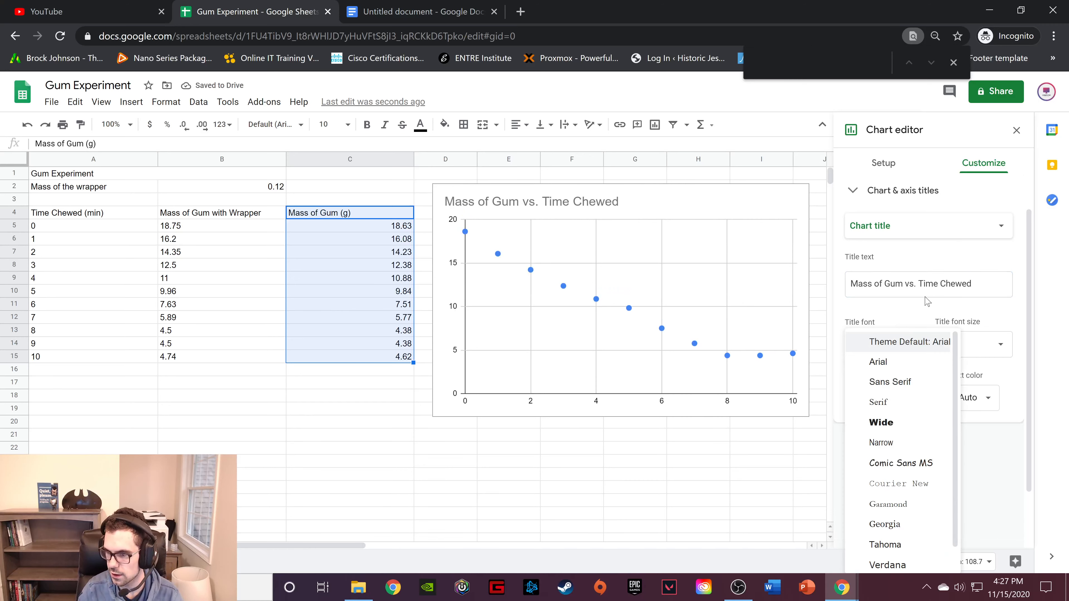
left_click(954, 304)
Set the chart's legend position to None.
scroll(940, 331, "down", 2)
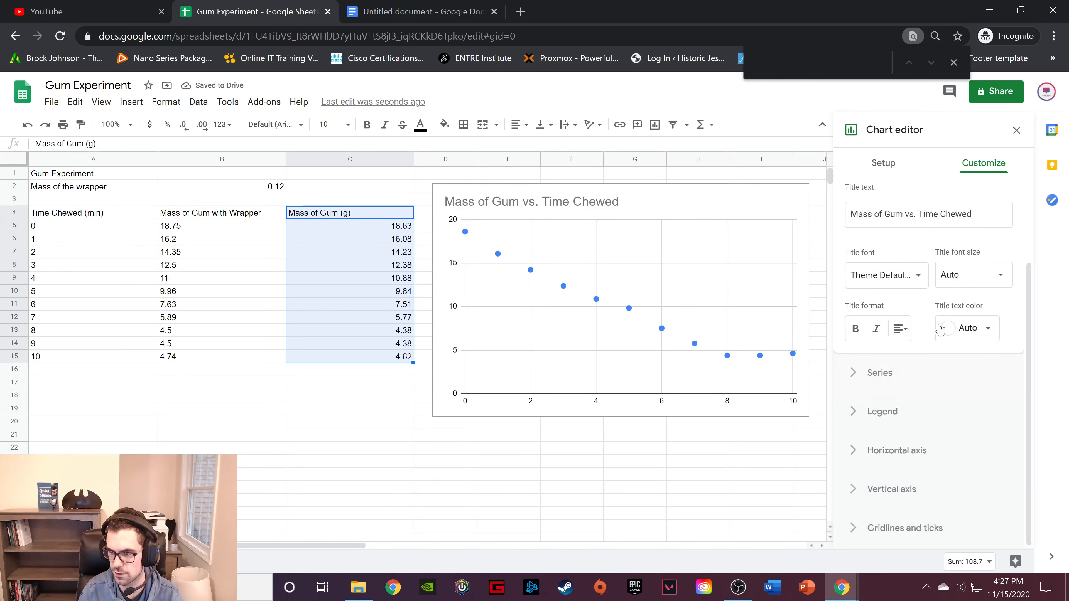
left_click(874, 374)
scroll(873, 374, "down", 6)
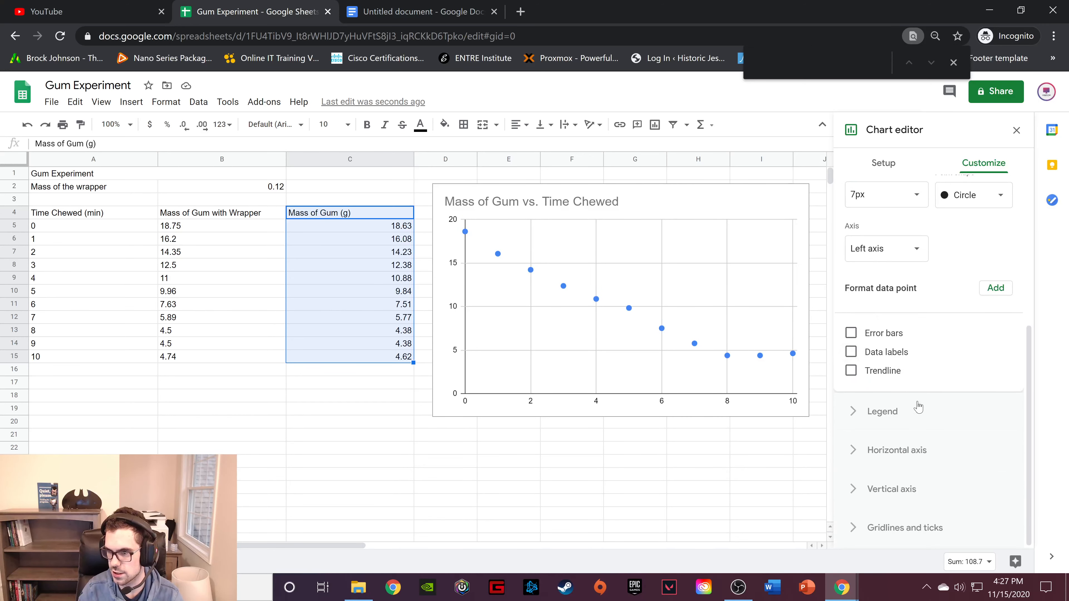
left_click(897, 409)
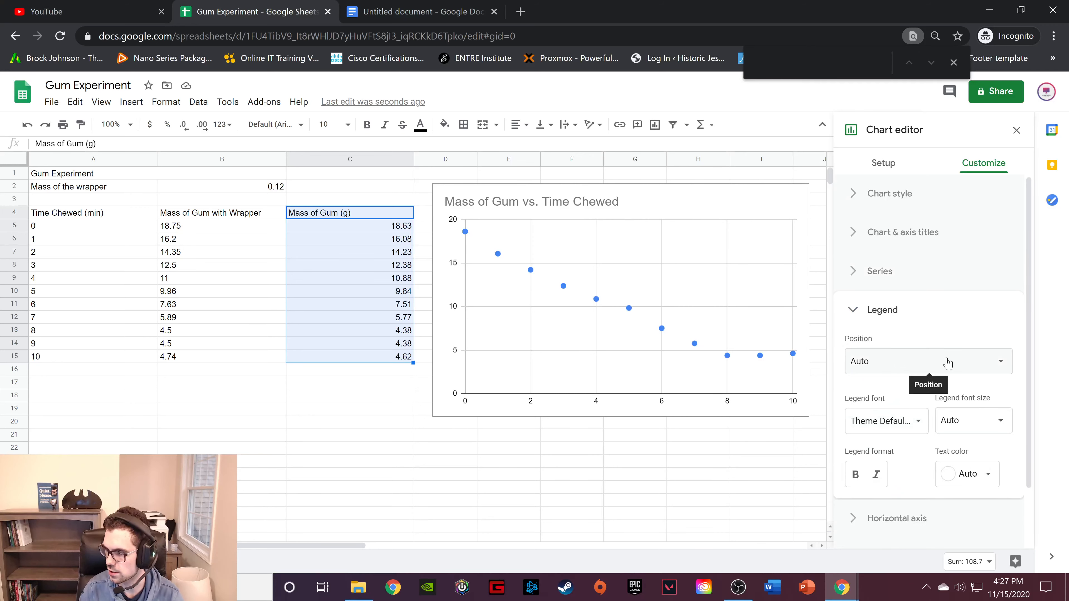
left_click(930, 365)
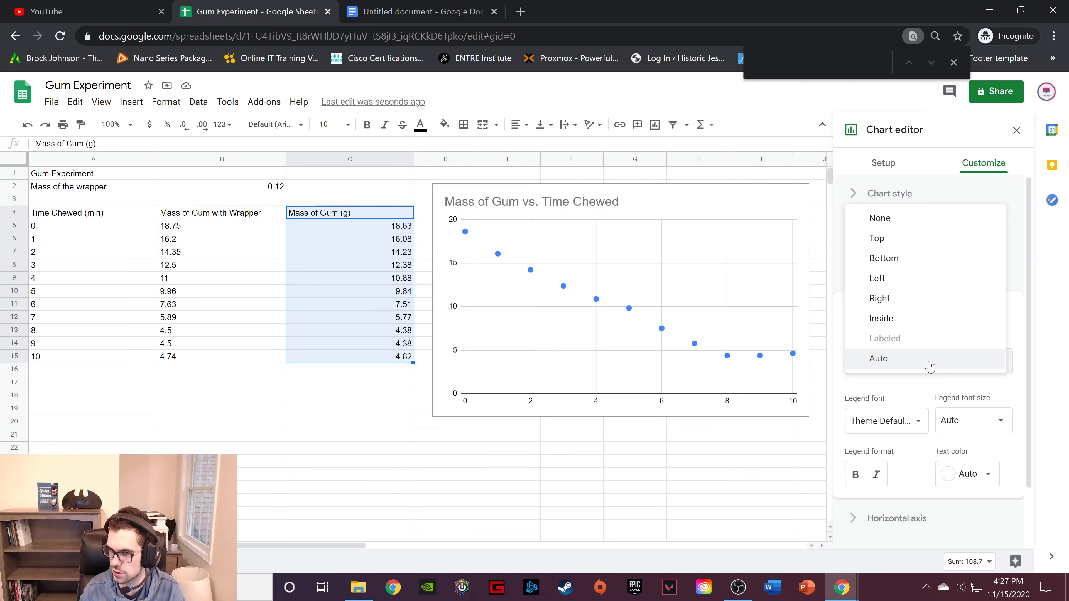
left_click(905, 220)
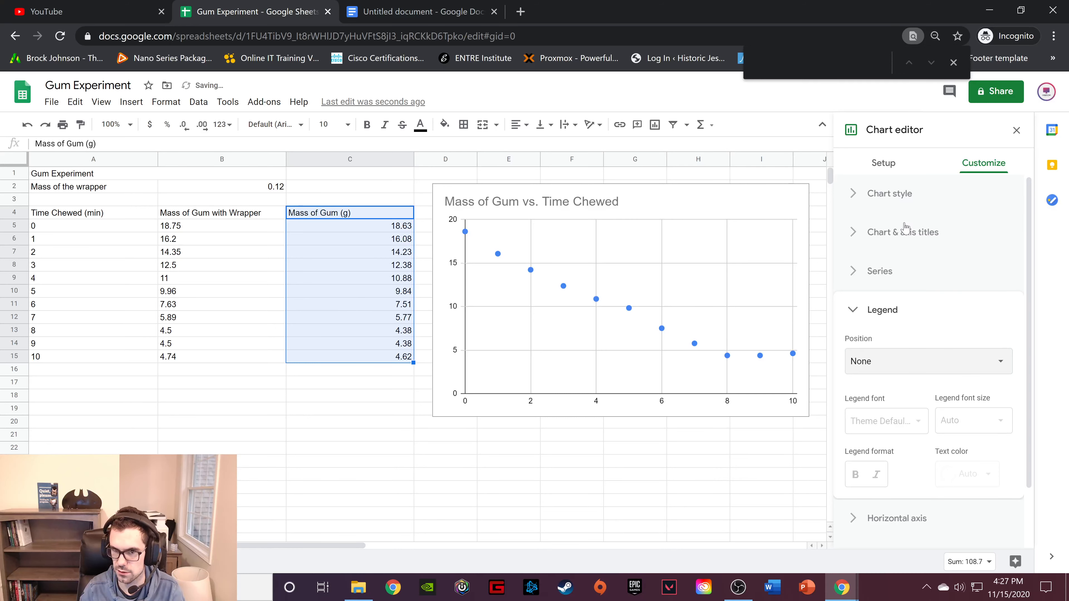
left_click(866, 311)
Look through the chart's horizontal axis, vertical axis, and gridlines and ticks settings.
left_click(897, 353)
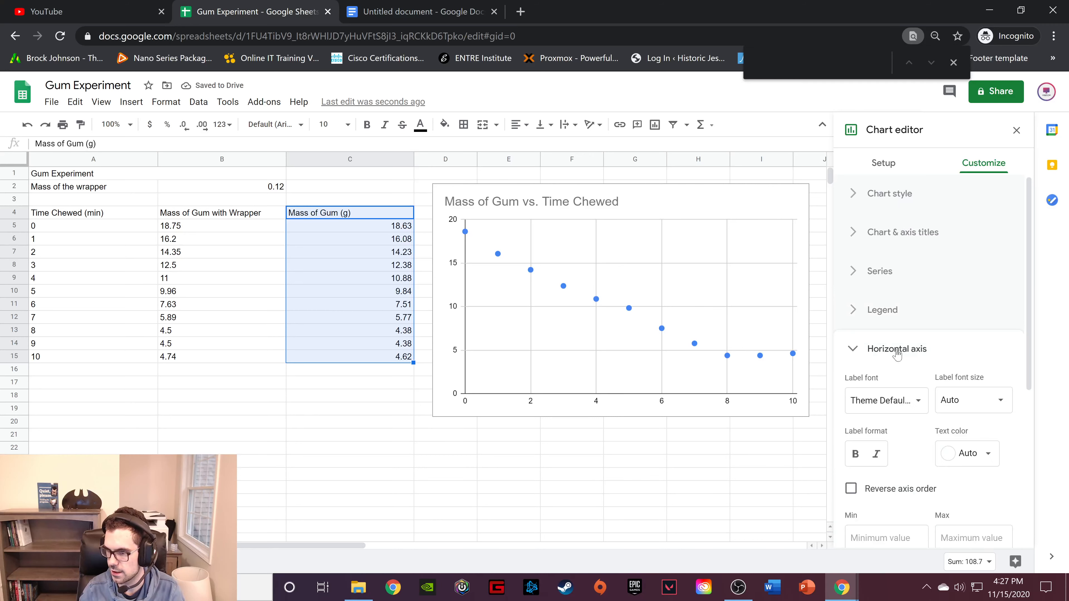
scroll(926, 354, "down", 3)
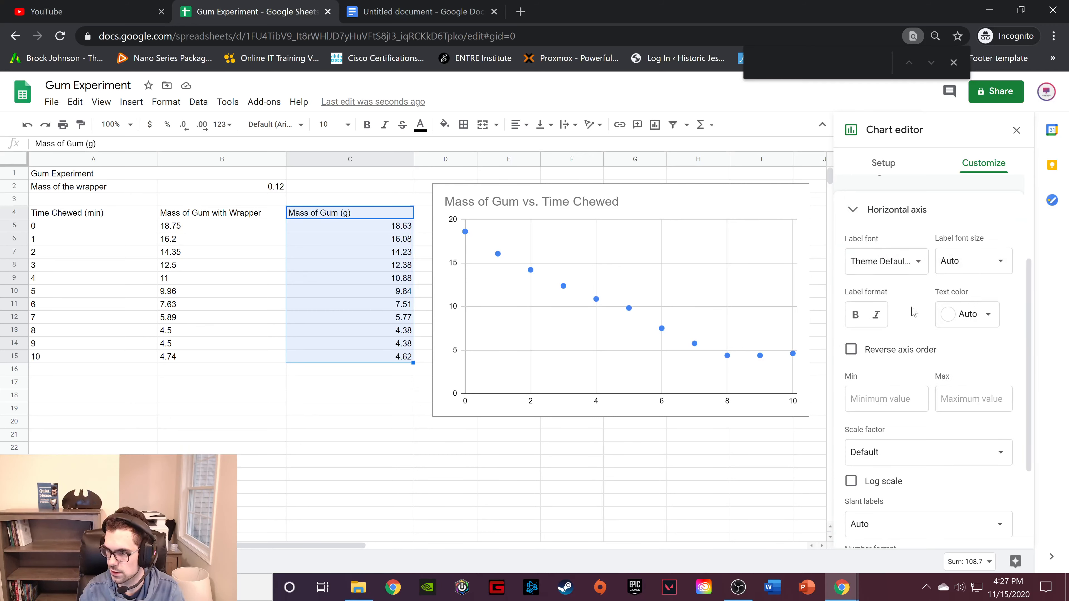
scroll(915, 312, "down", 2)
scroll(926, 314, "down", 2)
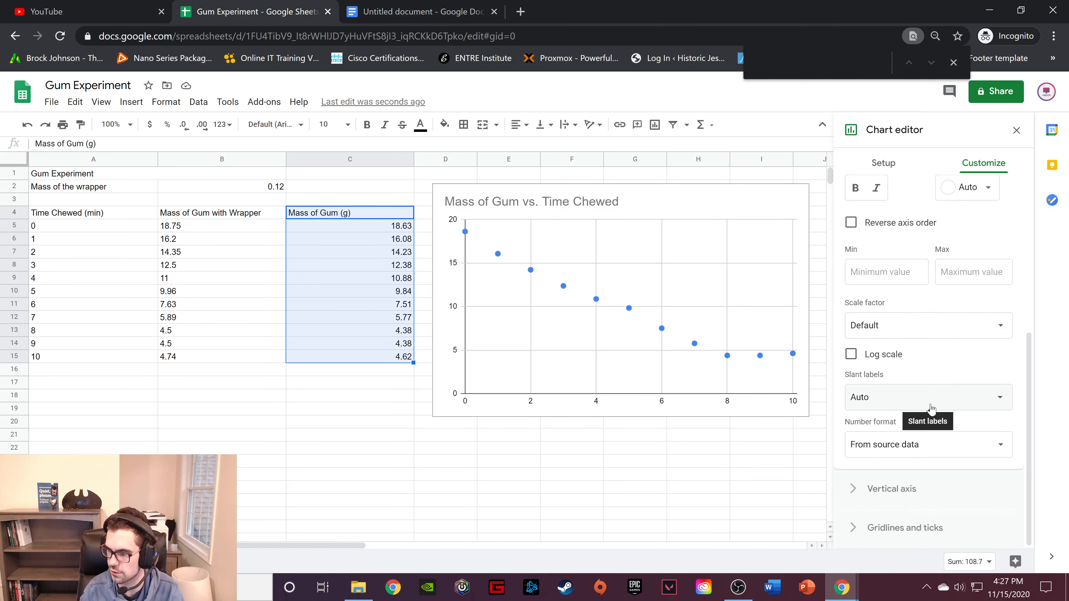
left_click(909, 490)
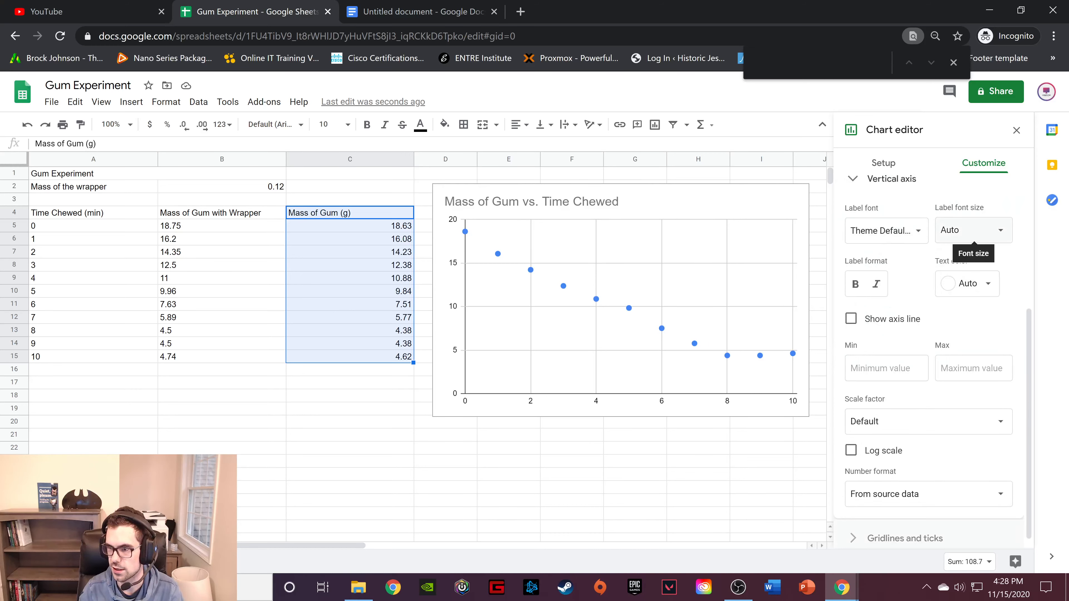
left_click(905, 530)
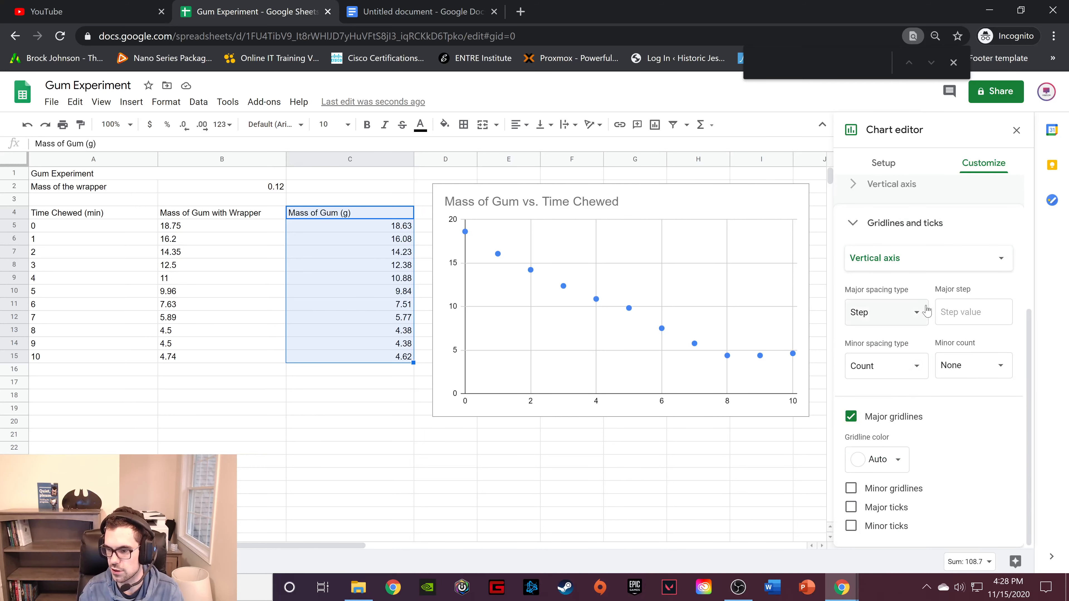
left_click(853, 225)
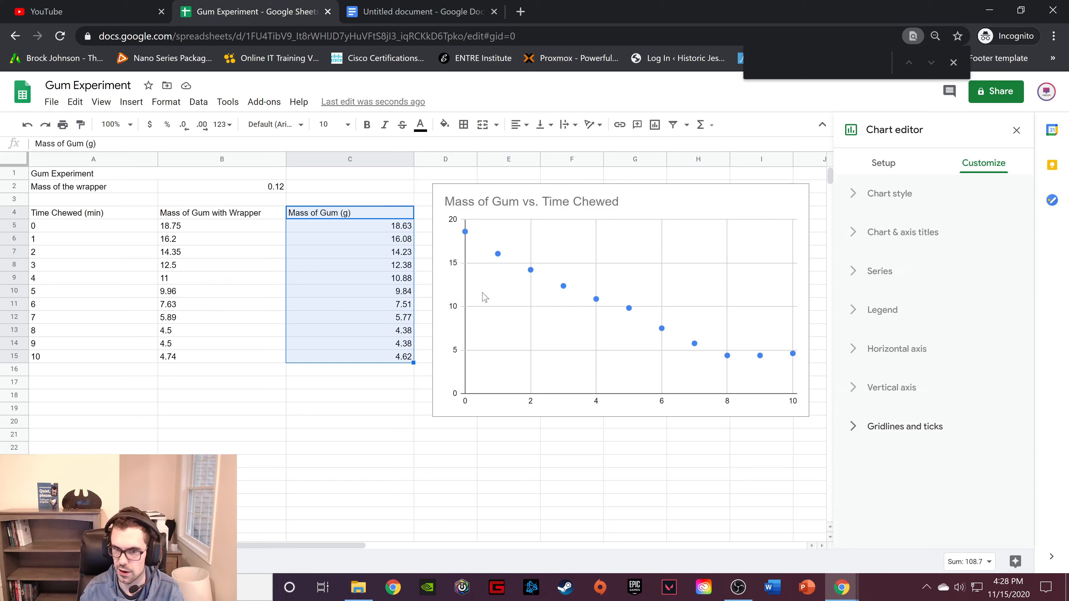
Close the chart editor and nudge the chart slightly up and to the left beside the data table, leaving it deselected.
left_click(1021, 133)
left_click(628, 207)
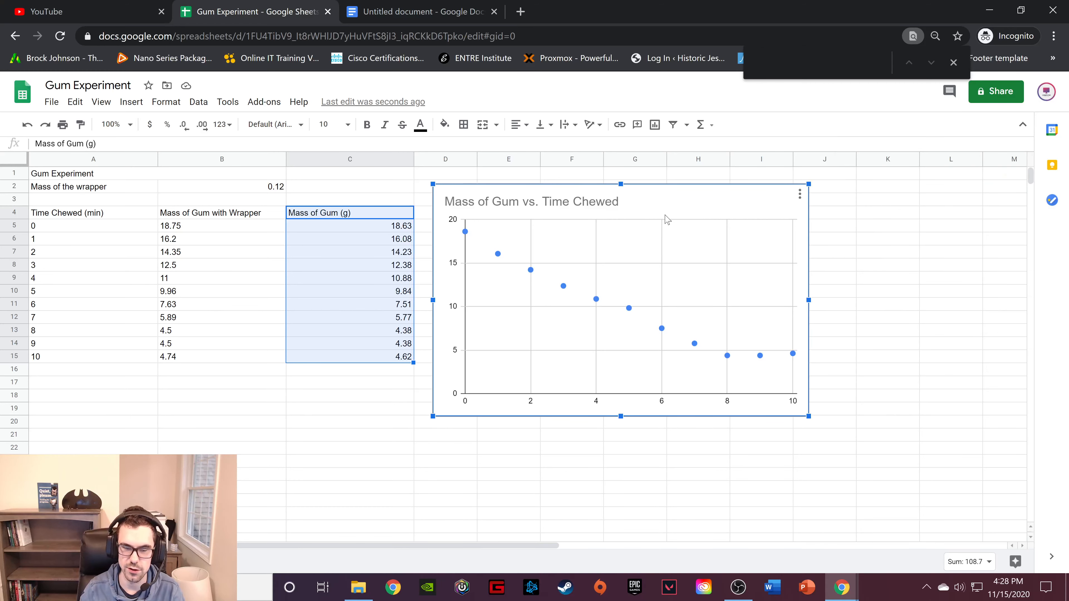
left_click_drag(666, 219, 662, 211)
left_click(357, 389)
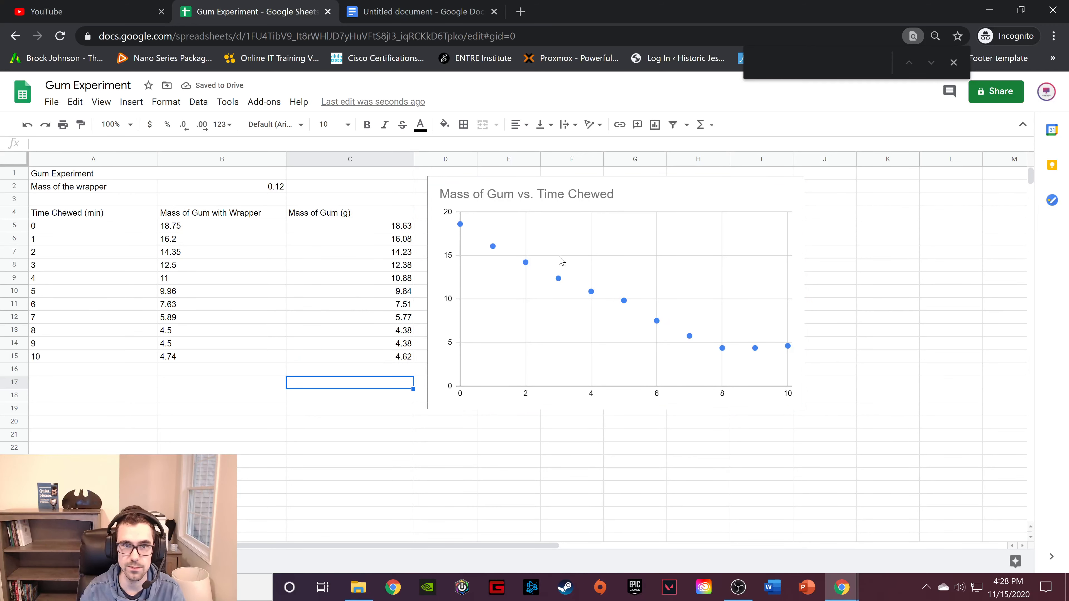
Switch to the untitled Google Docs document and dismiss the Citations tip.
left_click(407, 8)
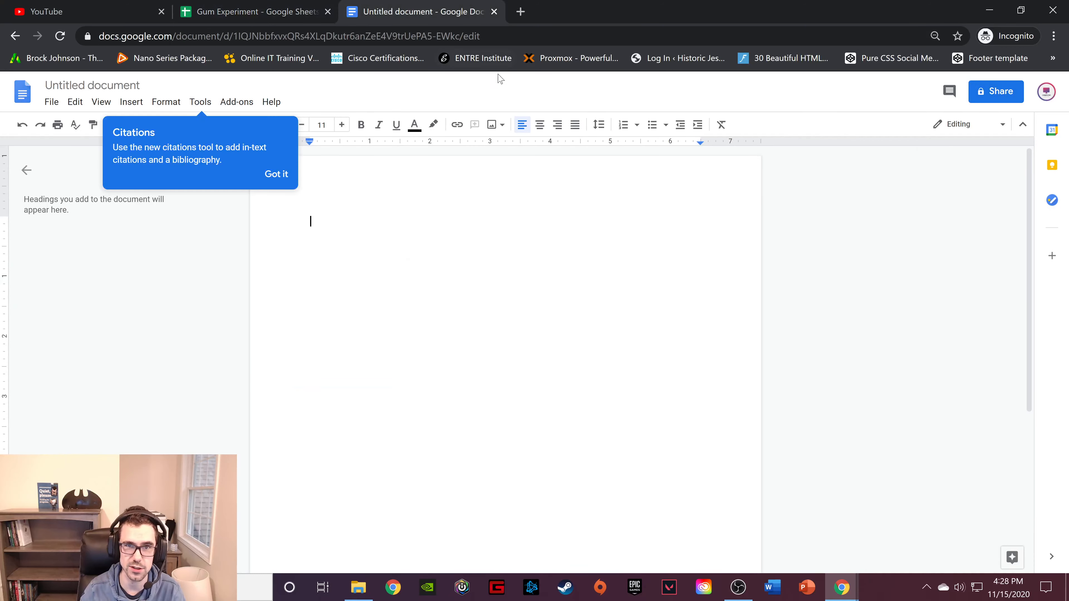
left_click(289, 181)
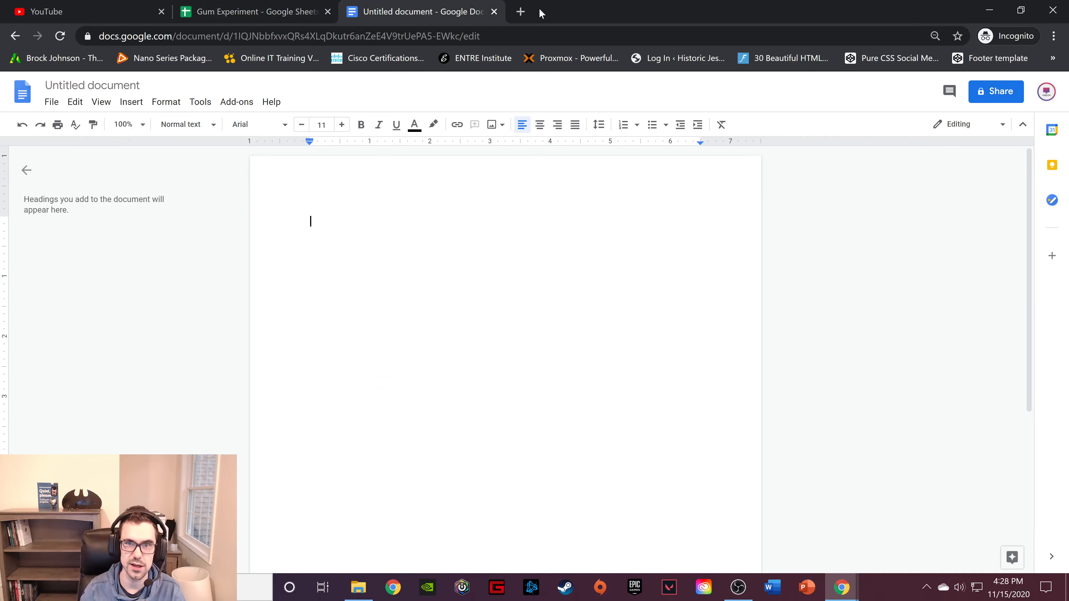
Visit google.com in a new tab, look through the Google apps list for Docs and Sheets, and close the tab.
left_click(520, 11)
type("google.com")
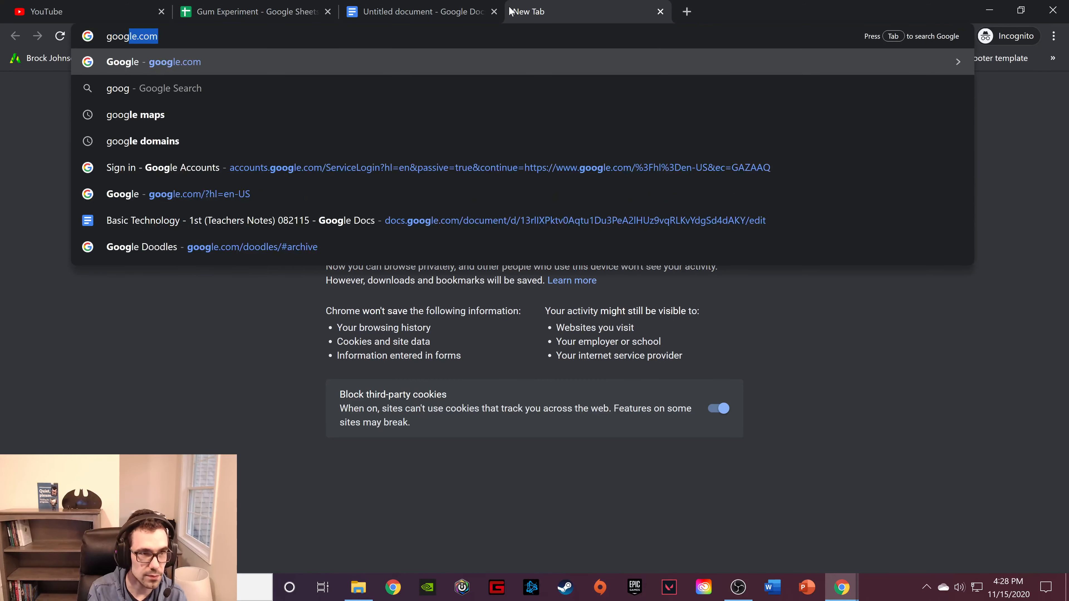
key("Return")
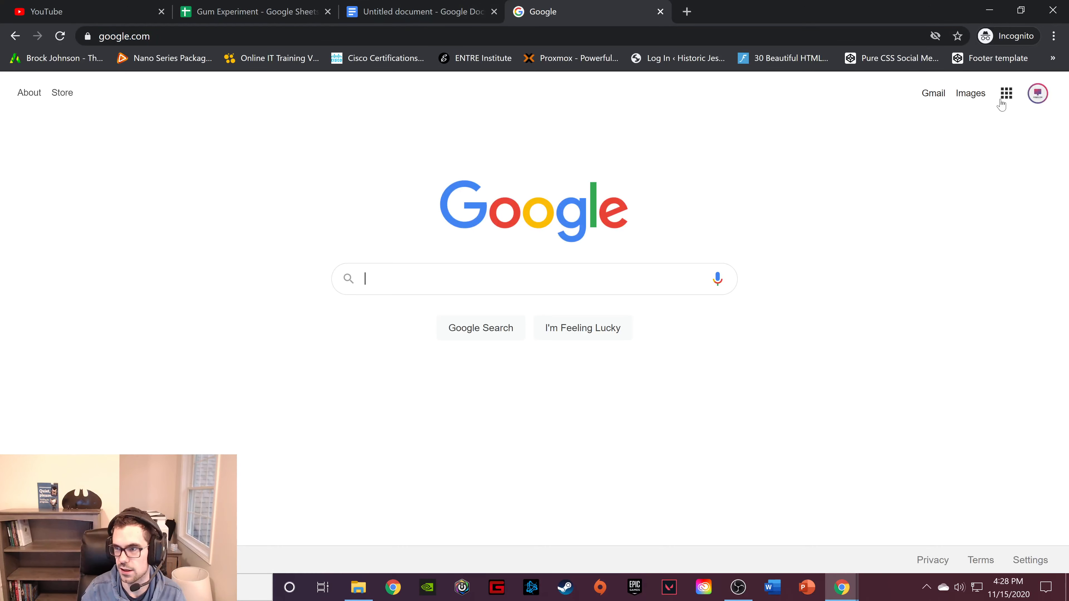
left_click(1006, 93)
scroll(982, 251, "down", 1)
scroll(982, 250, "down", 5)
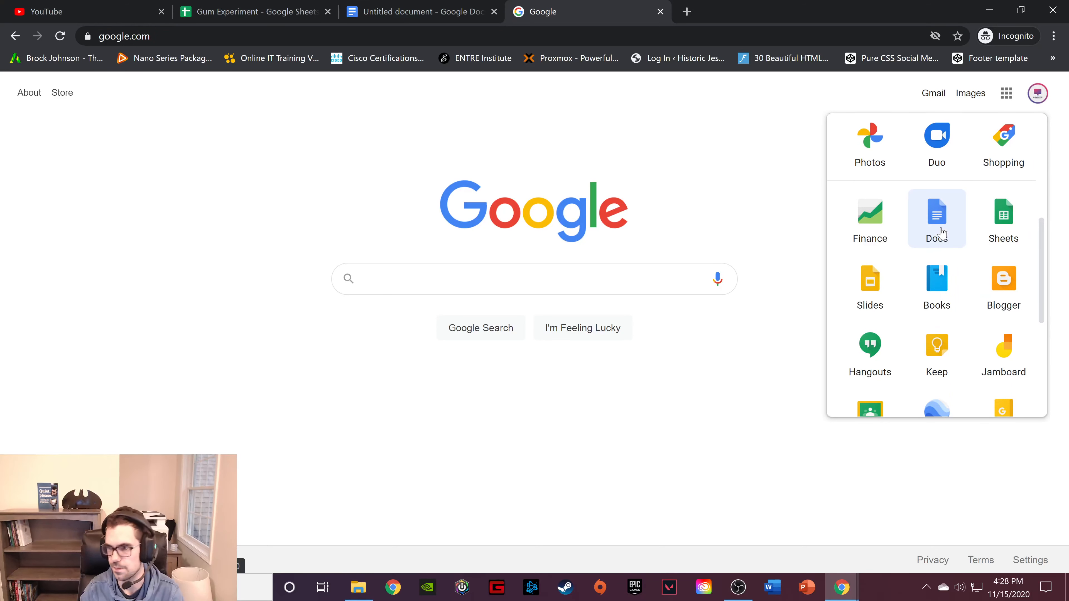
left_click(660, 12)
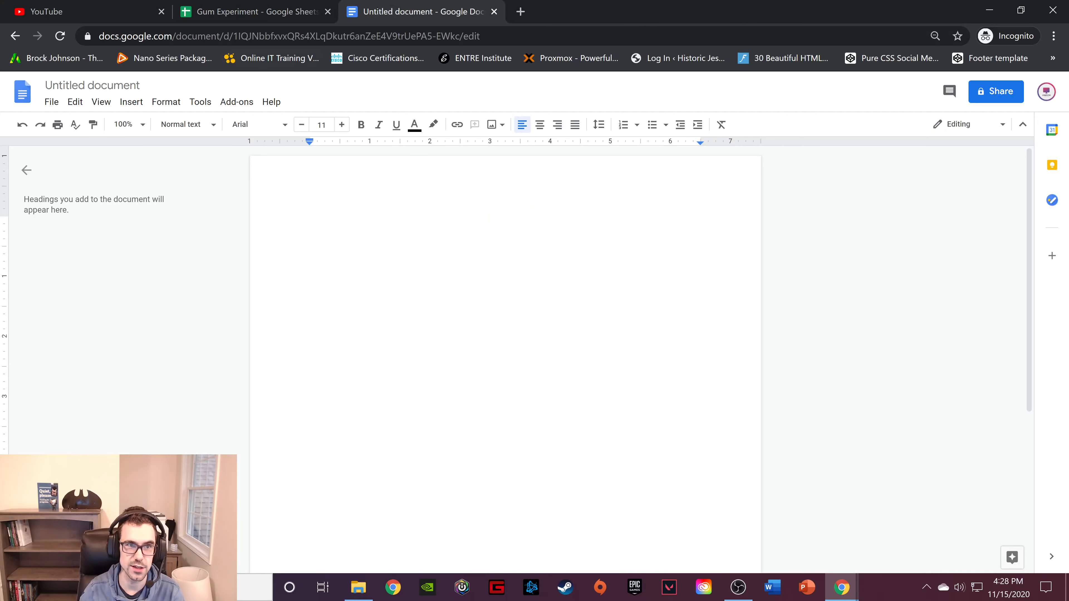
Return to the Gum Experiment spreadsheet and try to carry the chart over into the untitled document.
left_click(253, 12)
left_click(517, 325)
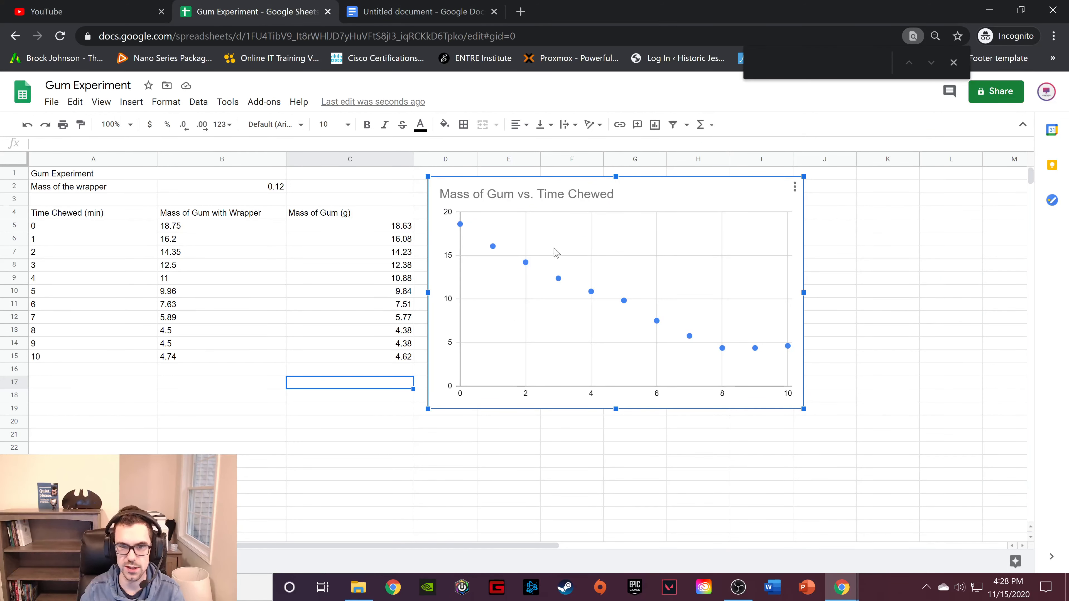
mouse_move(560, 279)
left_click_drag(561, 281, 419, 273)
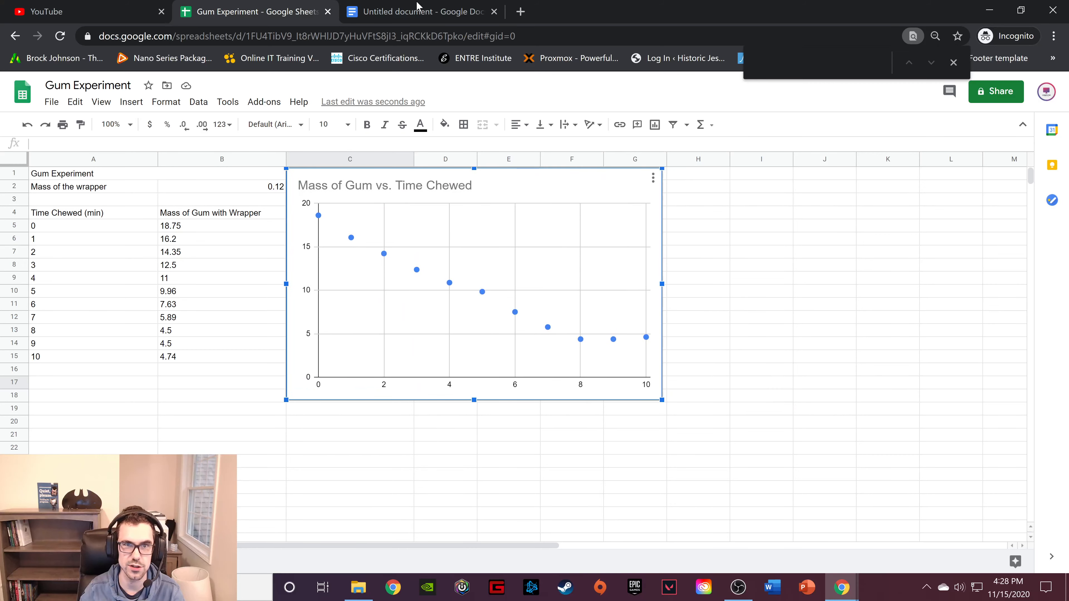
left_click(417, 5)
left_click(216, 12)
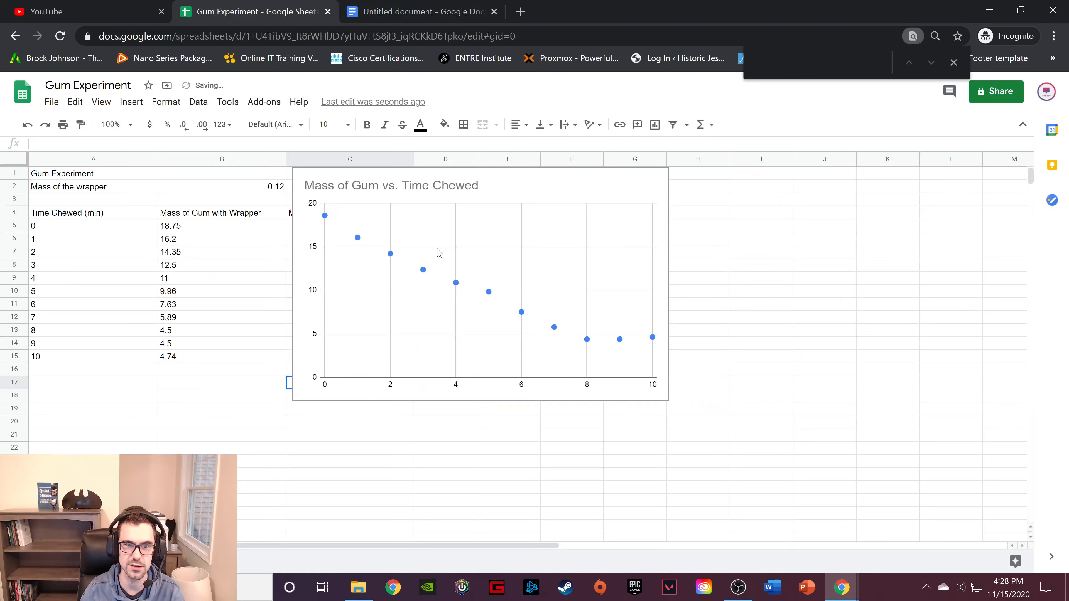
Move the chart clear of the data table to start around column E, and download it as a PNG image.
left_click_drag(485, 234, 683, 246)
left_click(859, 194)
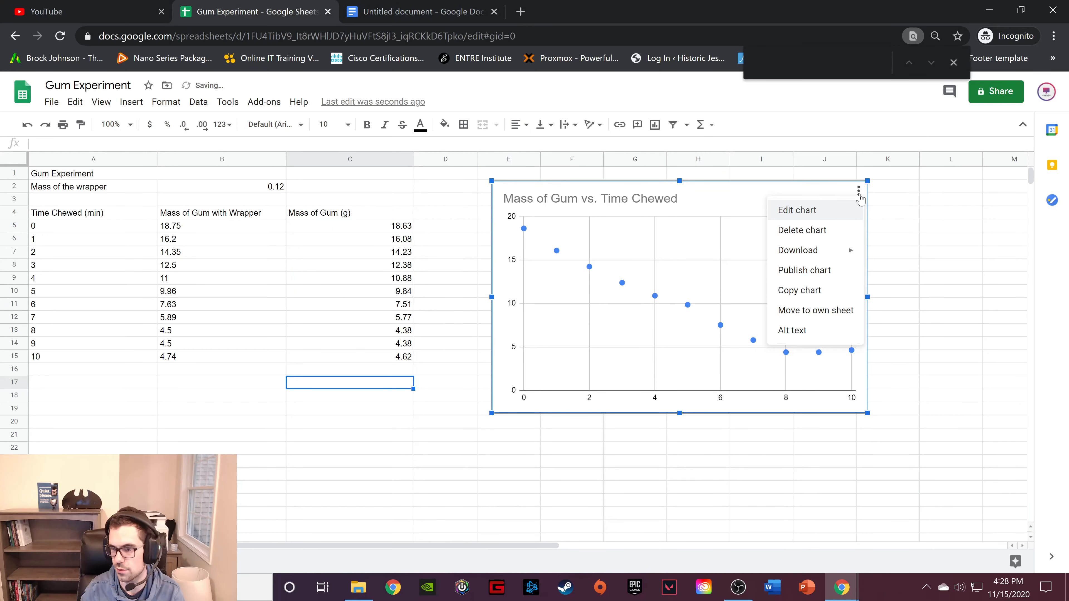
mouse_move(850, 250)
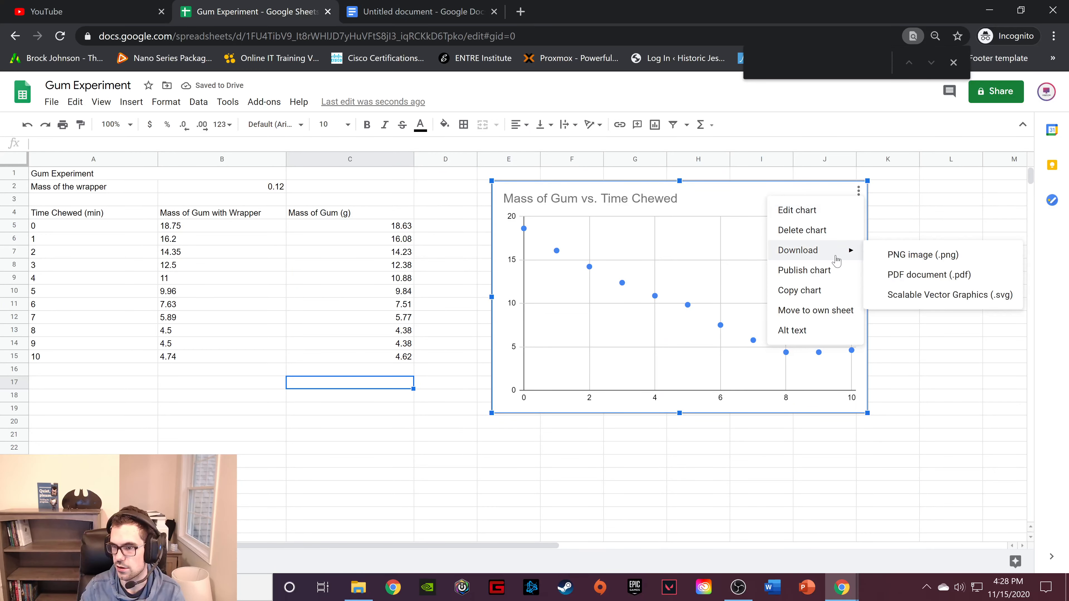
left_click(918, 256)
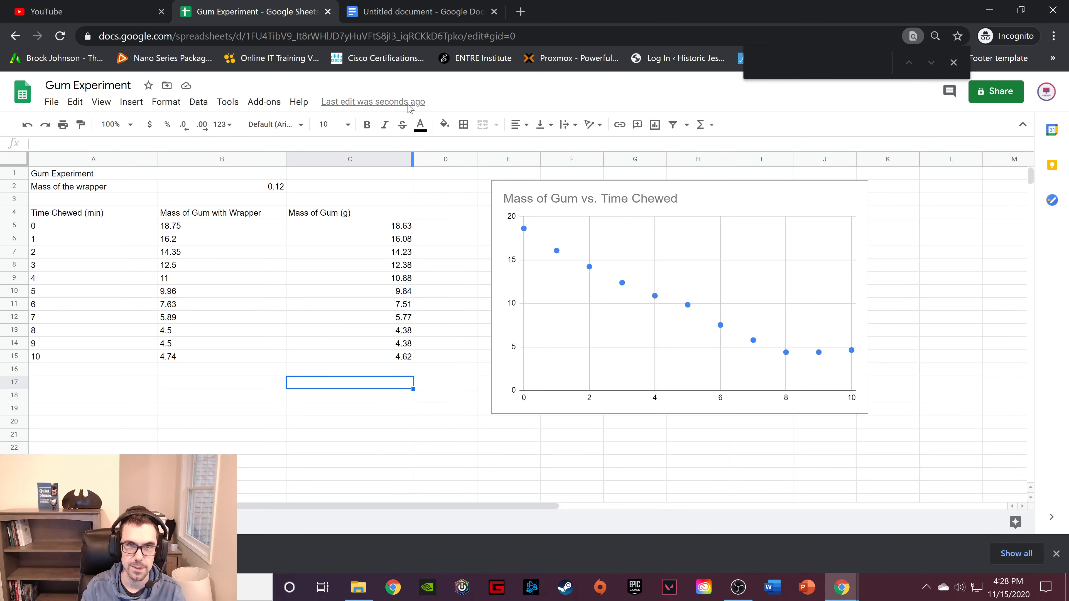
Switch to the untitled Google Docs document and enter the heading "Mass of Gum vs. Time Chewed" followed by a new line.
left_click(442, 12)
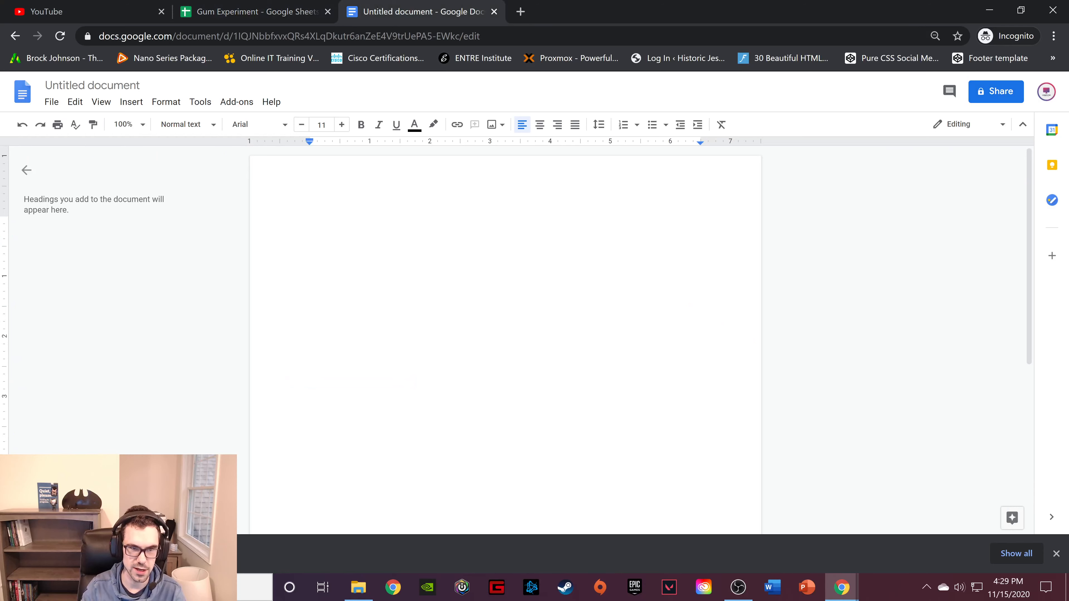
type("Mas")
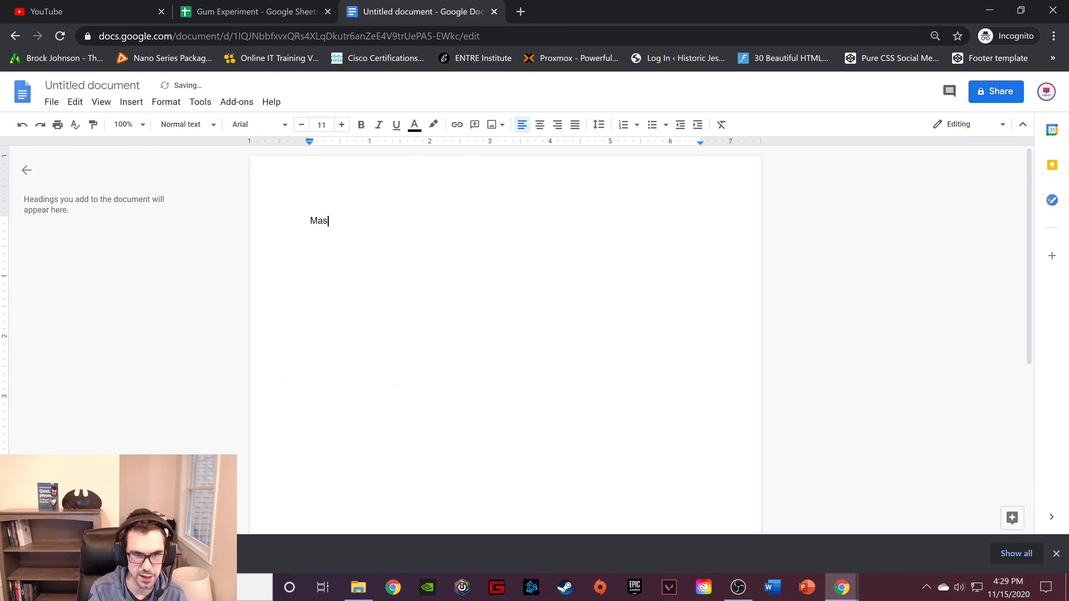
type("s of Gum V")
key("Menu")
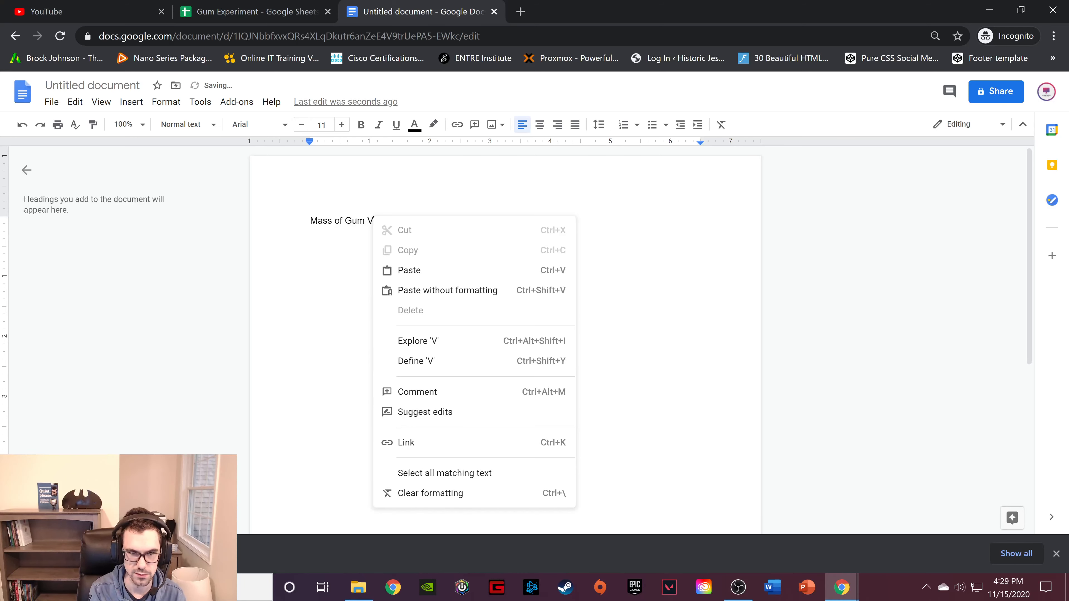
key("Escape")
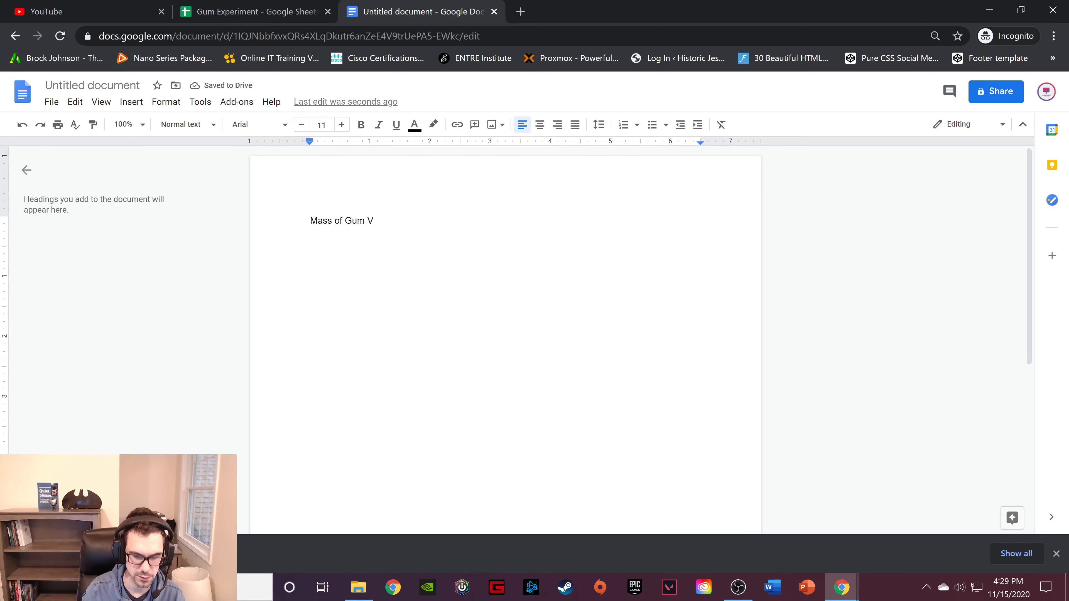
key("BackSpace")
type("vs.")
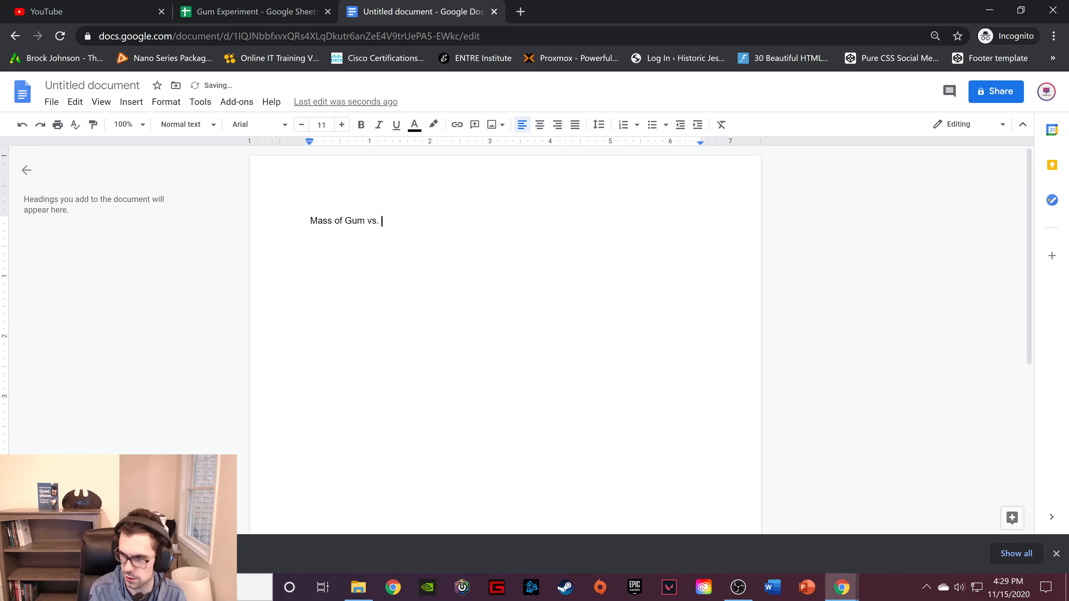
type(" Time Chewed")
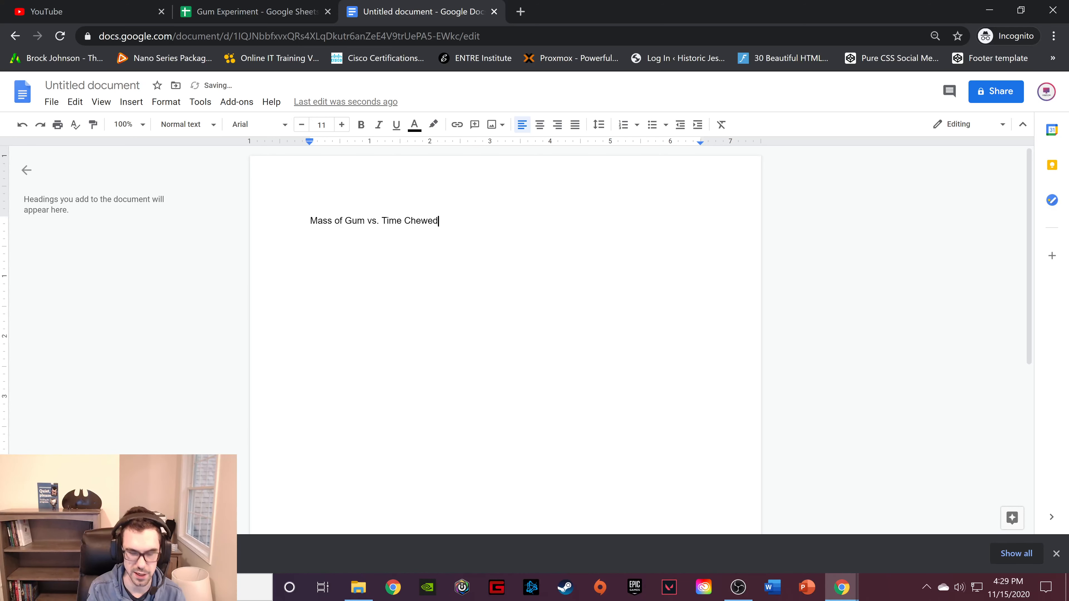
key("Return")
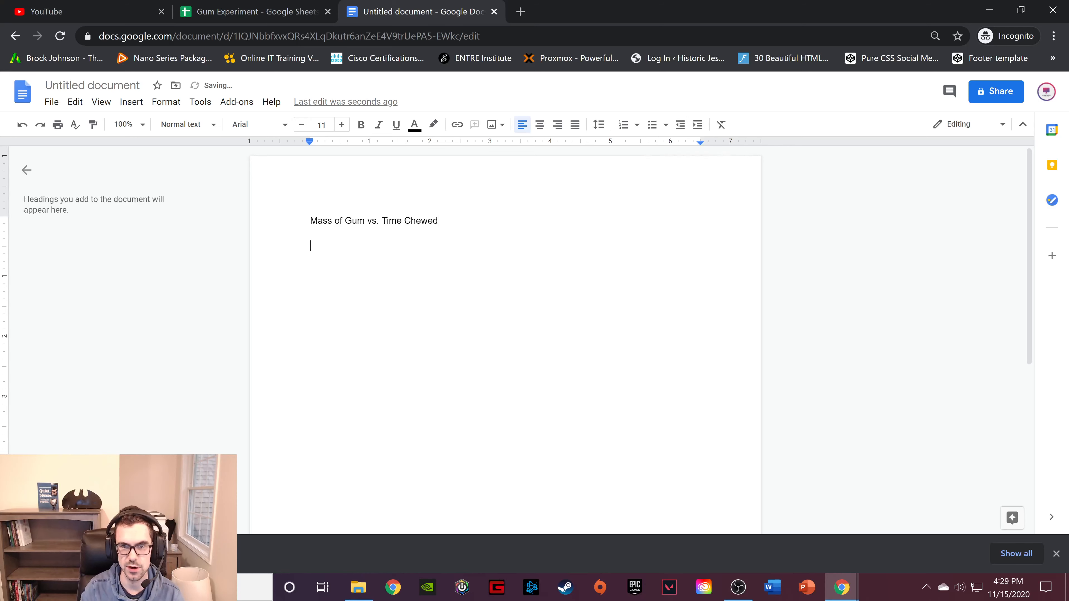
Format the "Mass of Gum vs. Time Chewed" heading as bold with font size 15.
triple_click(391, 221)
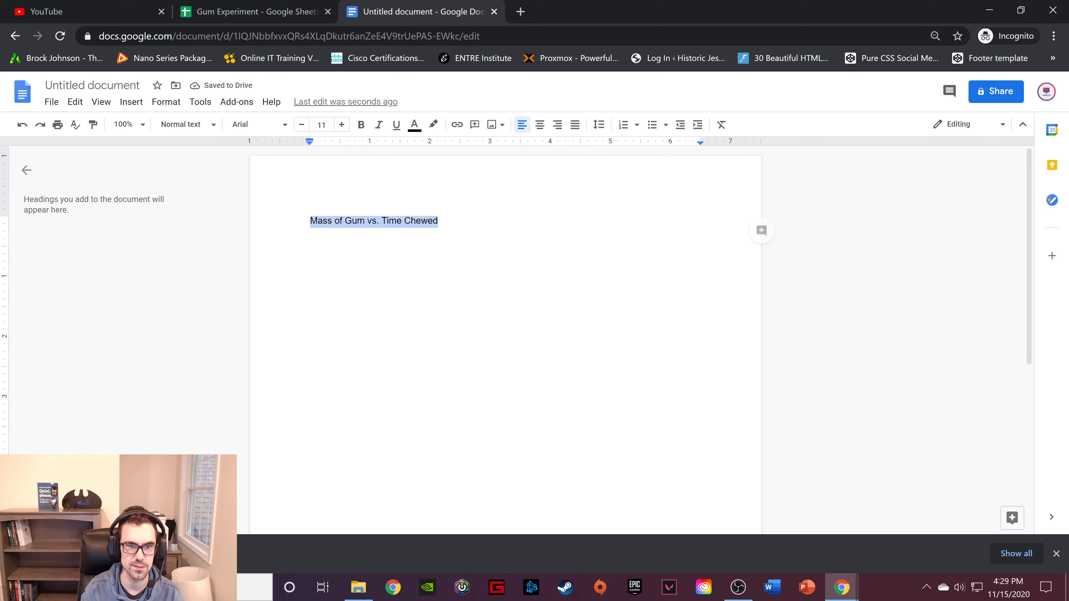
left_click(342, 124)
left_click(342, 125)
left_click(342, 124)
left_click(341, 124)
left_click(368, 130)
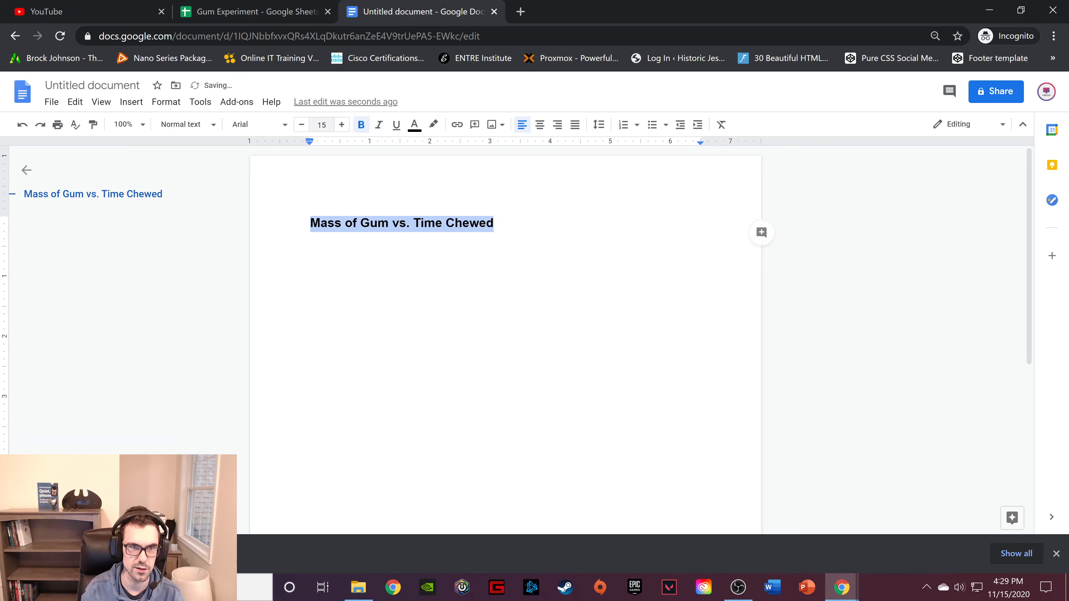
Insert the downloaded chart image on the line below the heading and scale it down slightly, keeping its proportions.
left_click(311, 250)
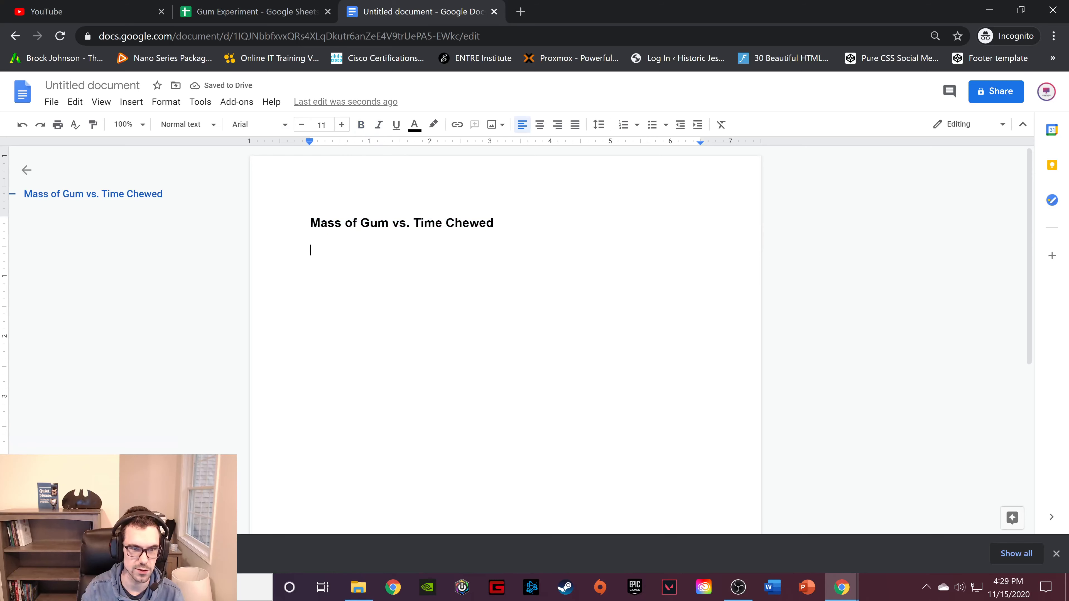
left_click_drag(252, 462, 391, 266)
left_click(460, 355)
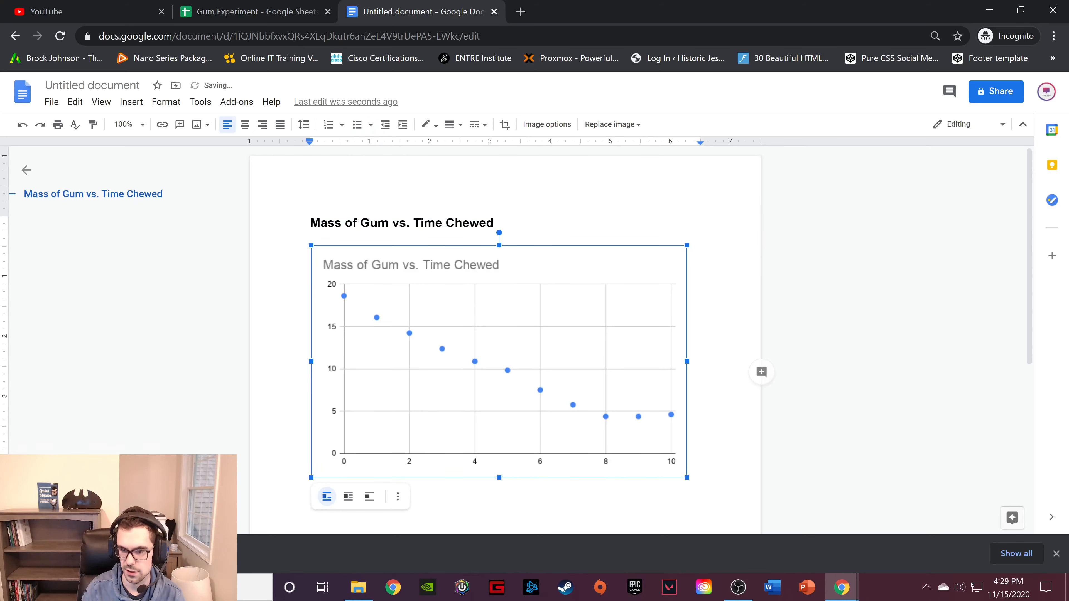
left_click_drag(686, 477, 662, 462)
left_click(495, 223)
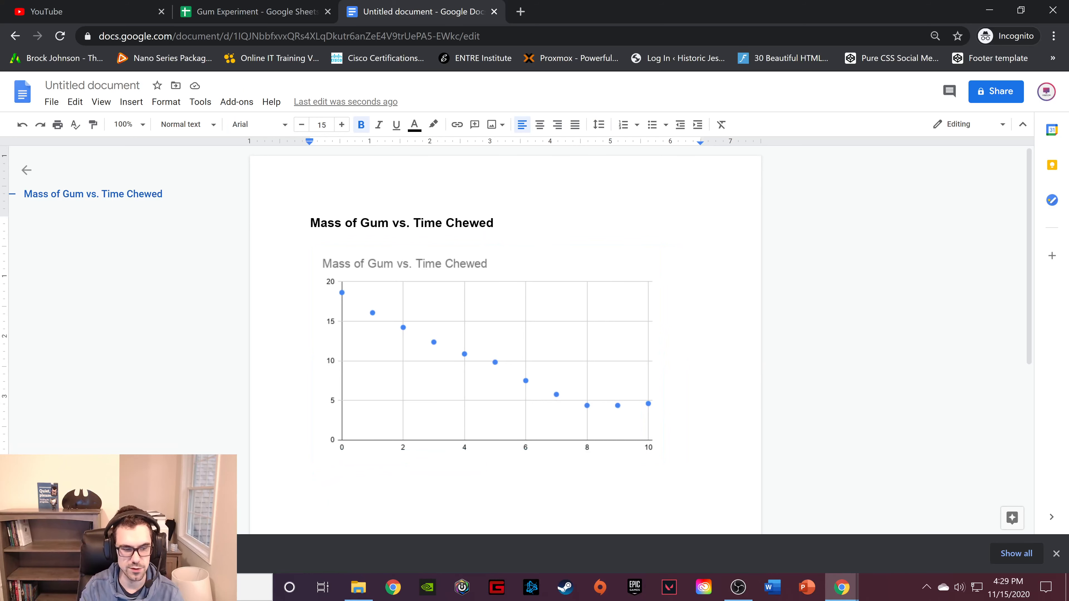
Locate "Mass of Gum vs. Time Chewed.png" in File Explorer's Downloads folder, close the window, and return to the Gum Experiment spreadsheet.
mouse_move(361, 587)
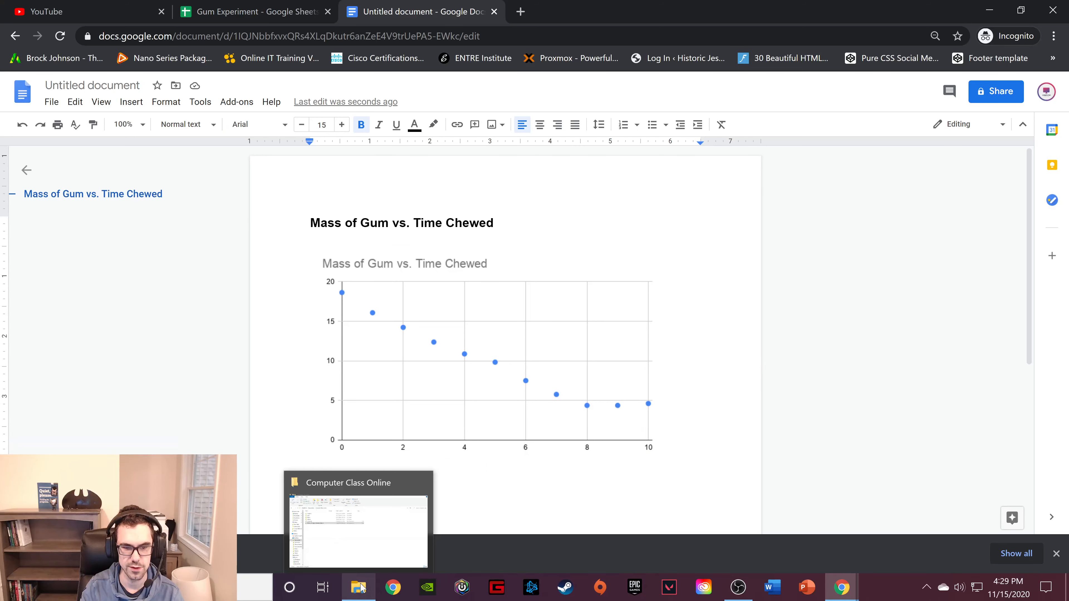
left_click(363, 587)
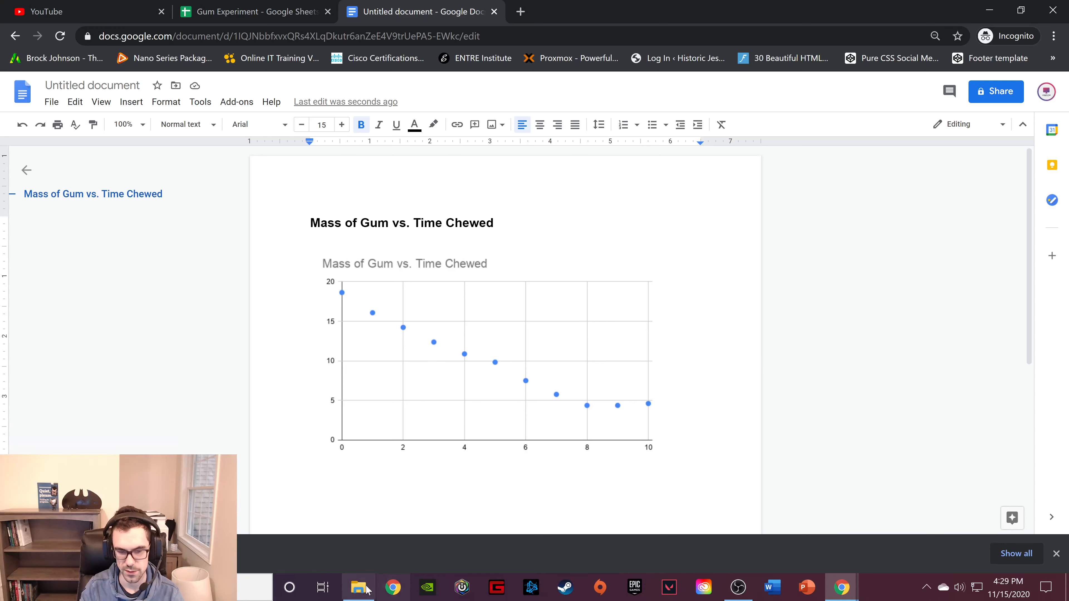
right_click(363, 587)
left_click(343, 515)
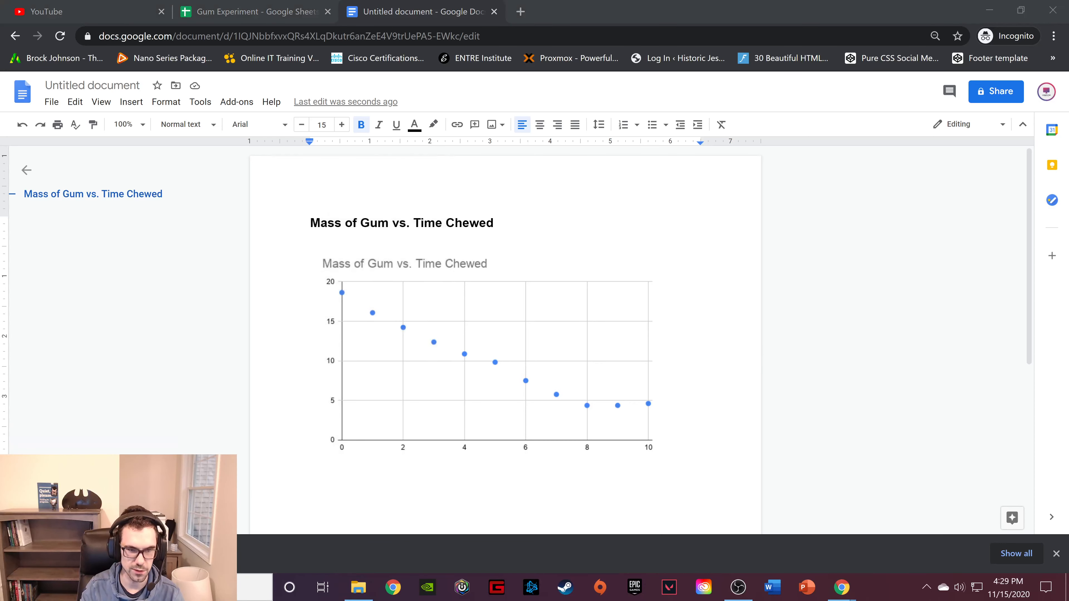
left_click(71, 174)
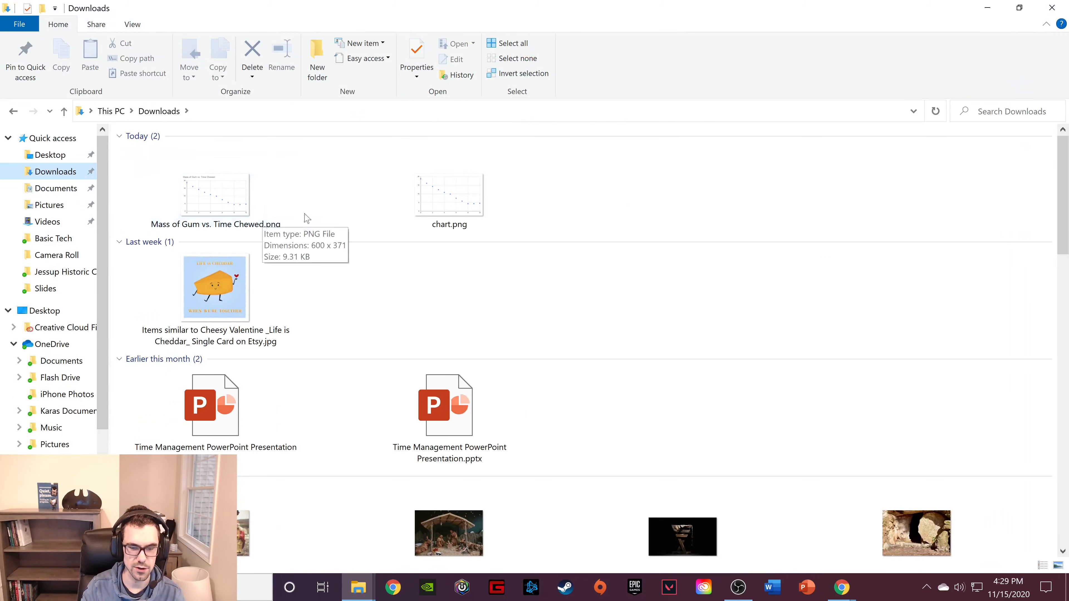
left_click(219, 208)
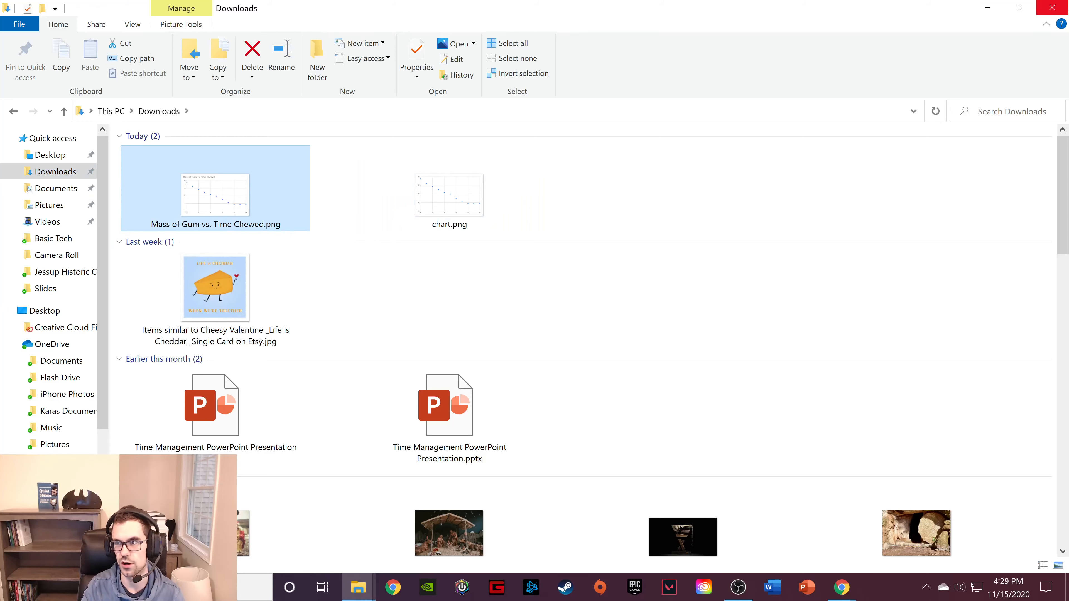
left_click(1051, 7)
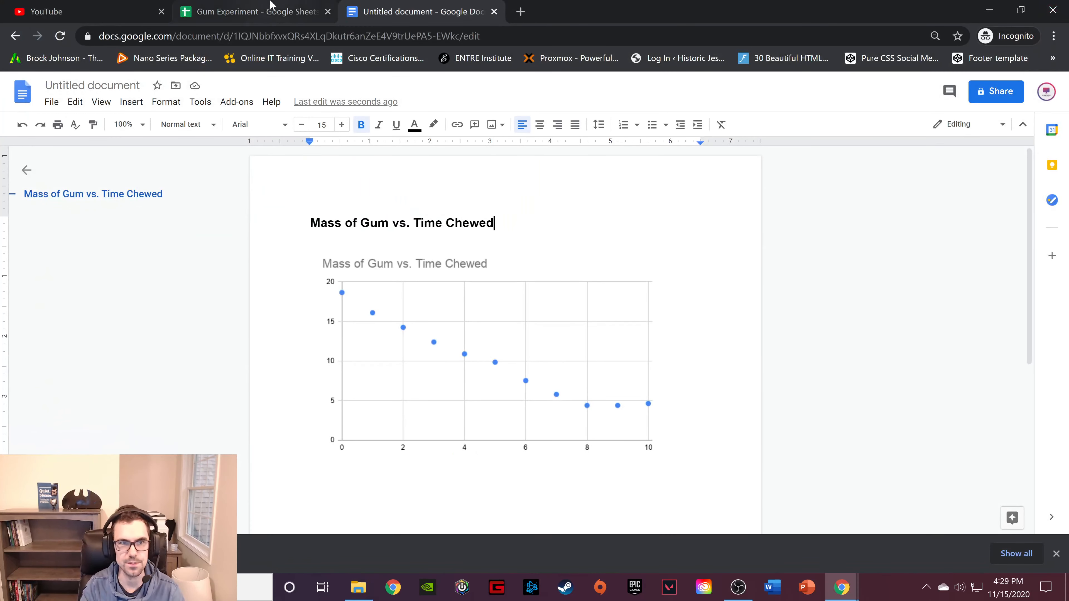
left_click(257, 11)
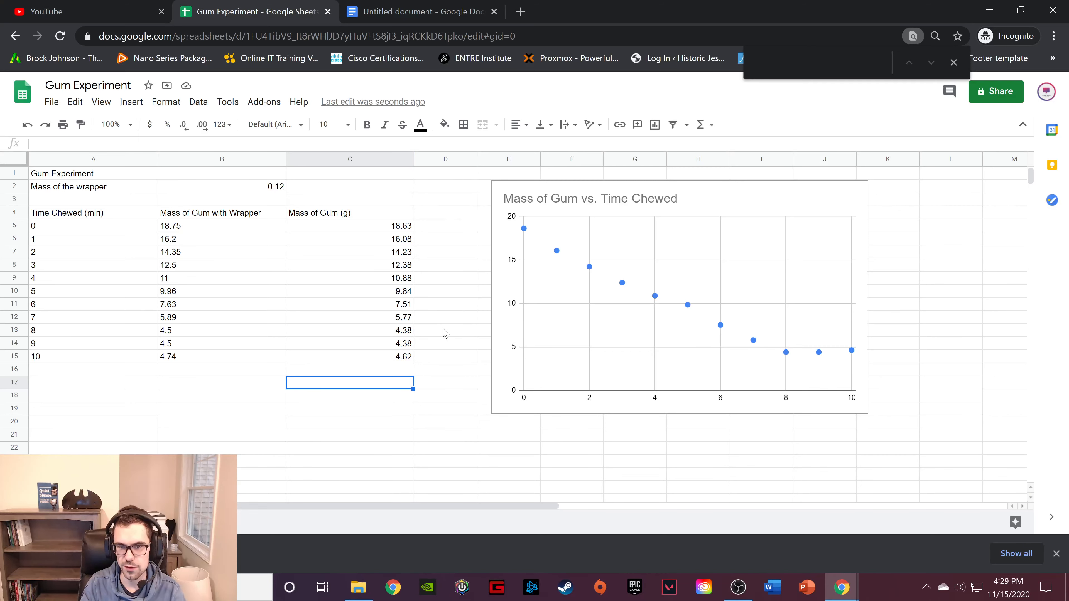